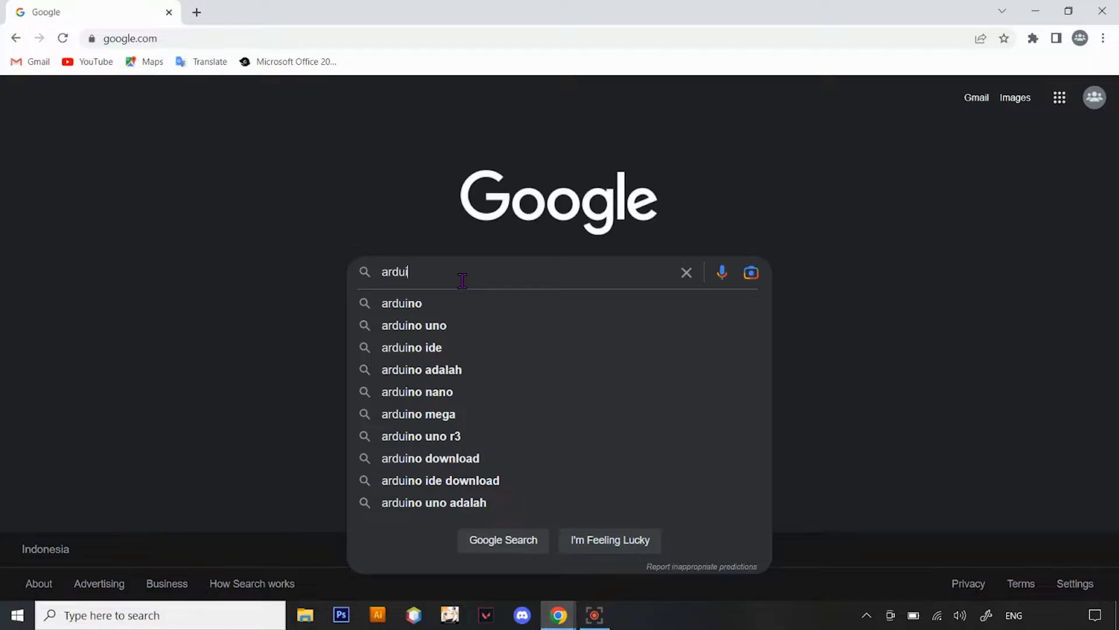
Search Google for Arduino IDE and download Arduino IDE 2.0.0 for Windows 10 and newer, 64 bits, without donating
{"action": "left_click", "coordinate": [429, 348]}
{"action": "left_click", "coordinate": [202, 236]}
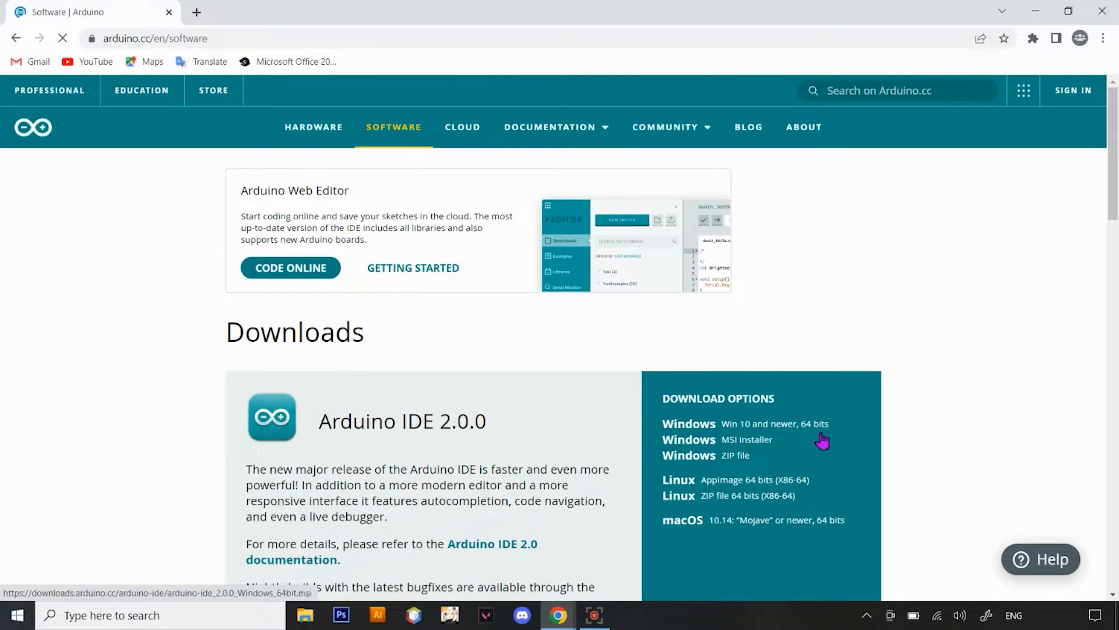
{"action": "left_click", "coordinate": [698, 430]}
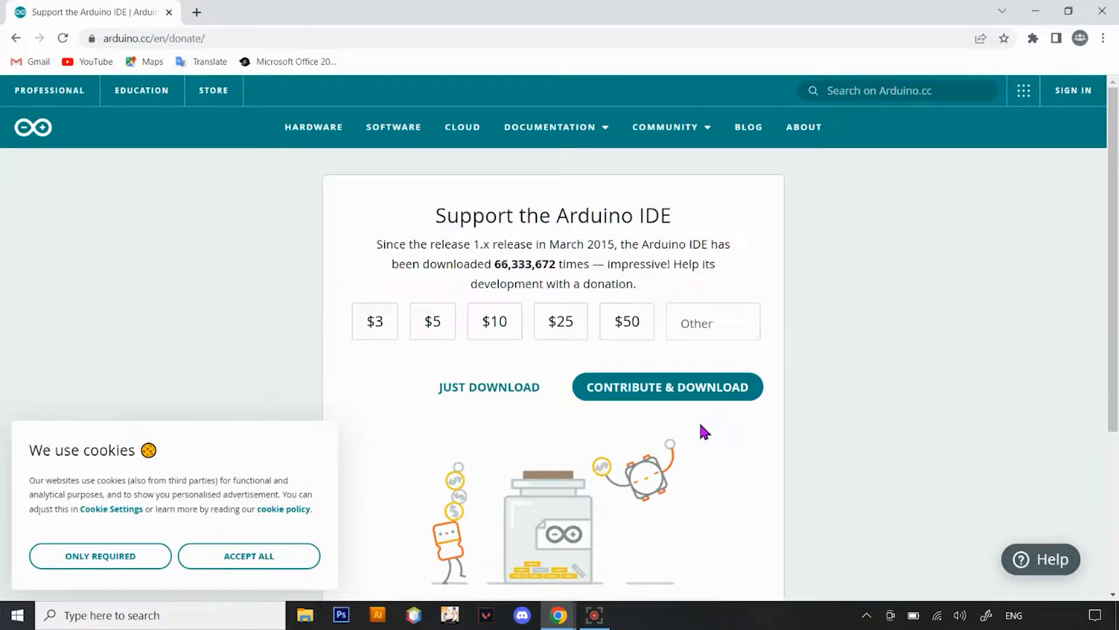
{"action": "left_click", "coordinate": [489, 399]}
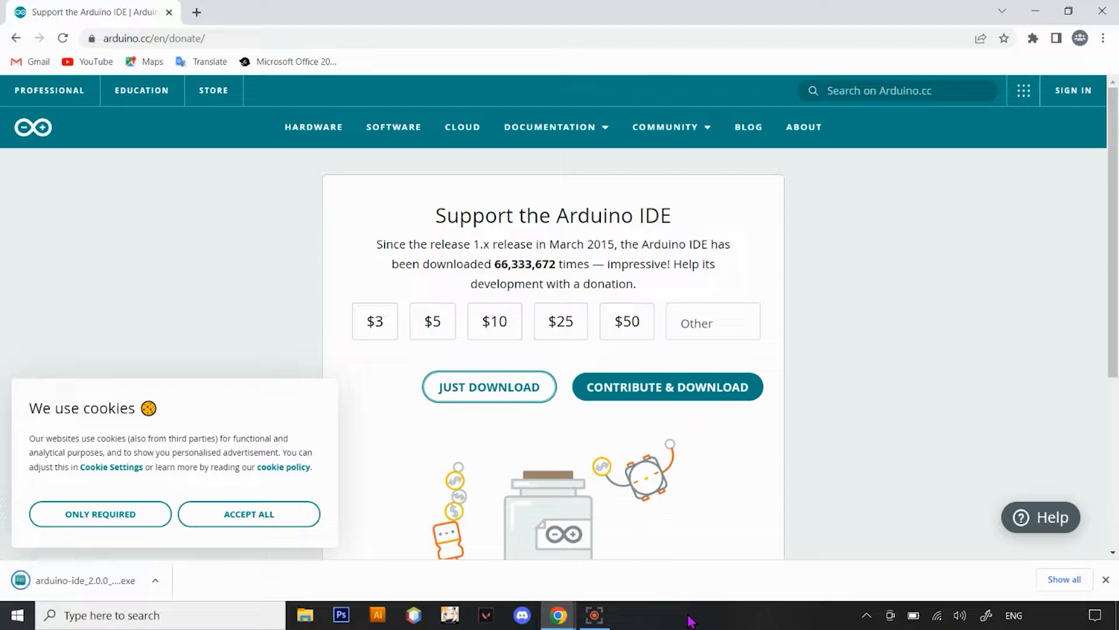
Launch the downloaded Arduino IDE installer and minimize the browser
{"action": "left_click", "coordinate": [156, 580]}
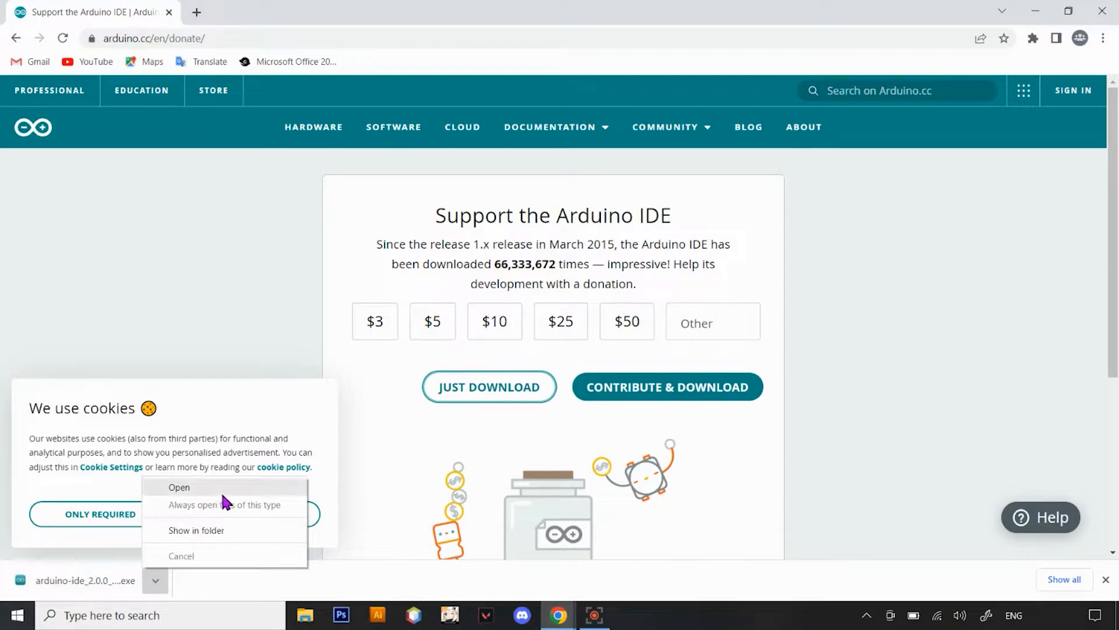
{"action": "left_click", "coordinate": [225, 487]}
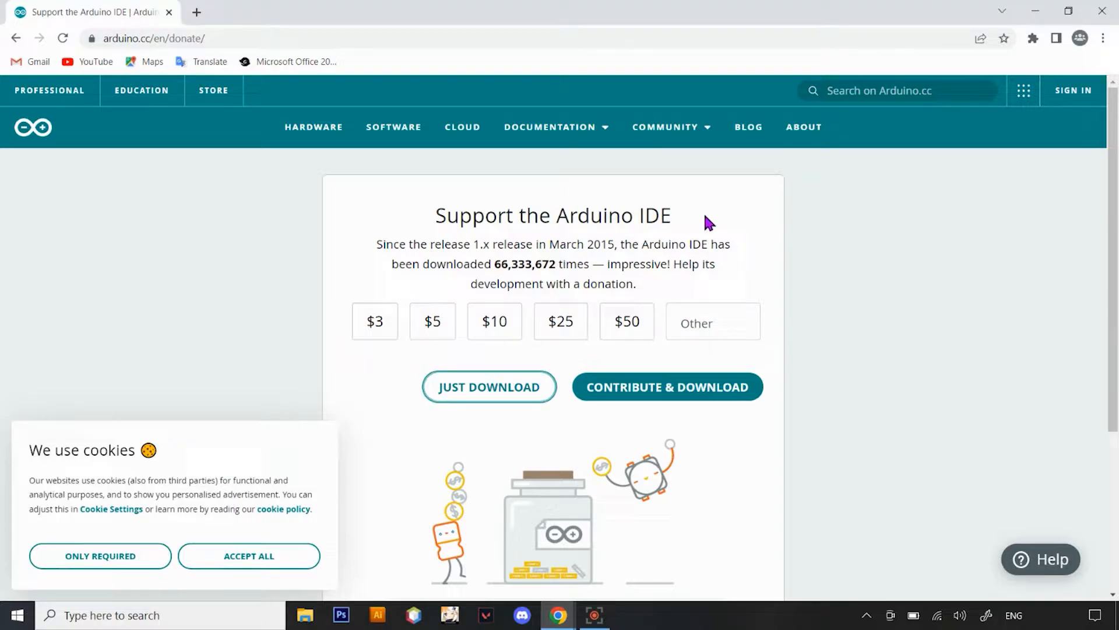
{"action": "left_click", "coordinate": [1036, 11]}
Accept the license, install Arduino IDE for all users of the computer, and finish setup with Run Arduino IDE enabled
{"action": "left_click", "coordinate": [635, 423]}
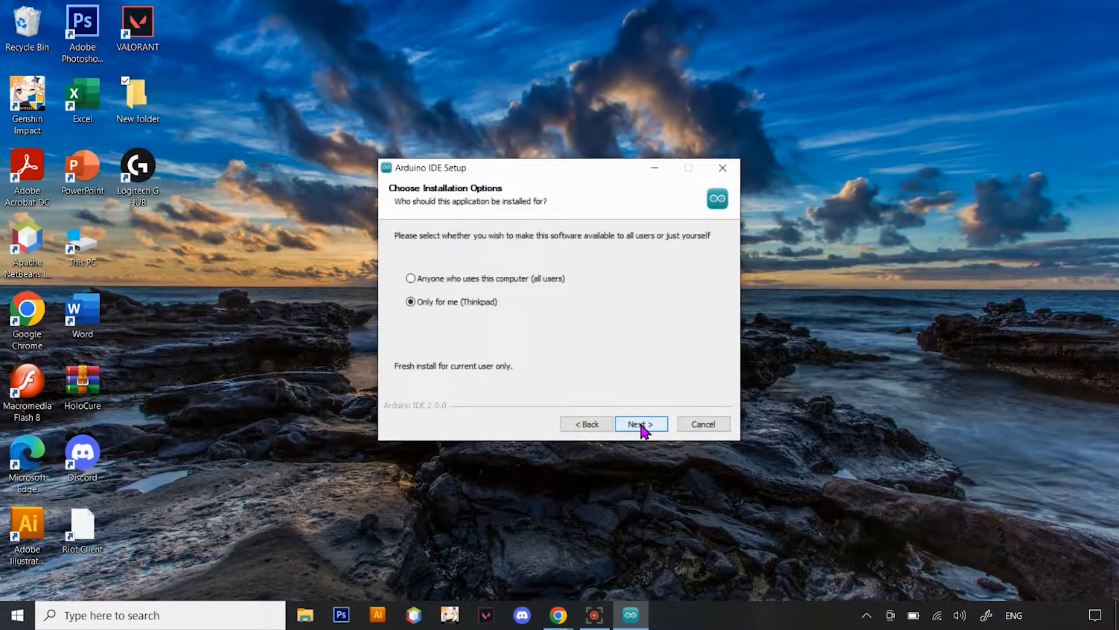
{"action": "left_click", "coordinate": [518, 278]}
{"action": "left_click", "coordinate": [649, 425]}
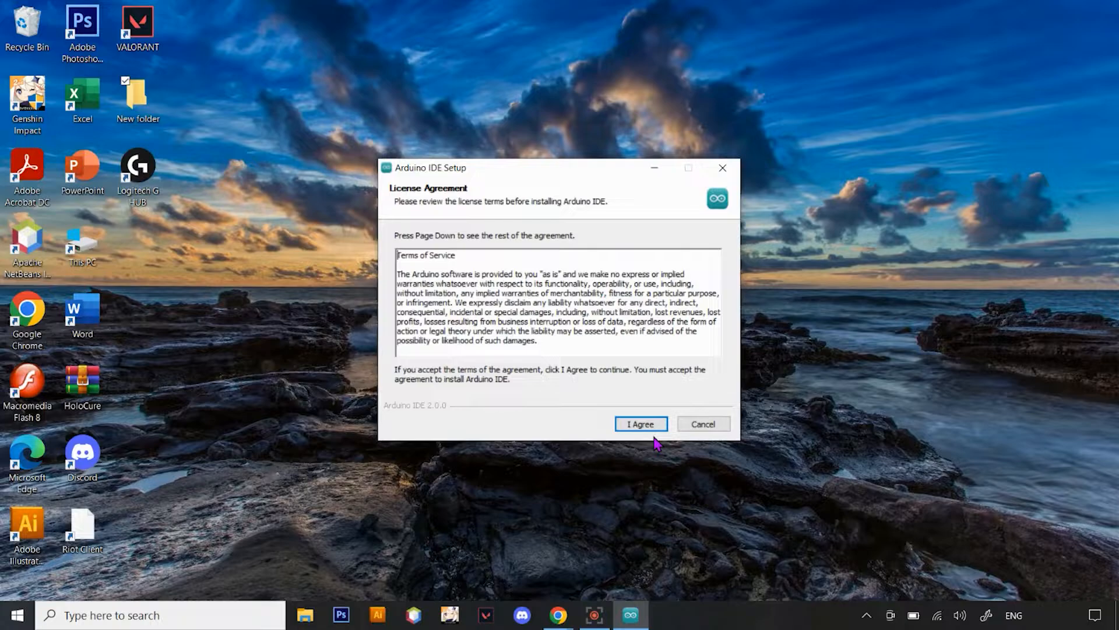
{"action": "left_click", "coordinate": [642, 424]}
{"action": "left_click", "coordinate": [640, 424]}
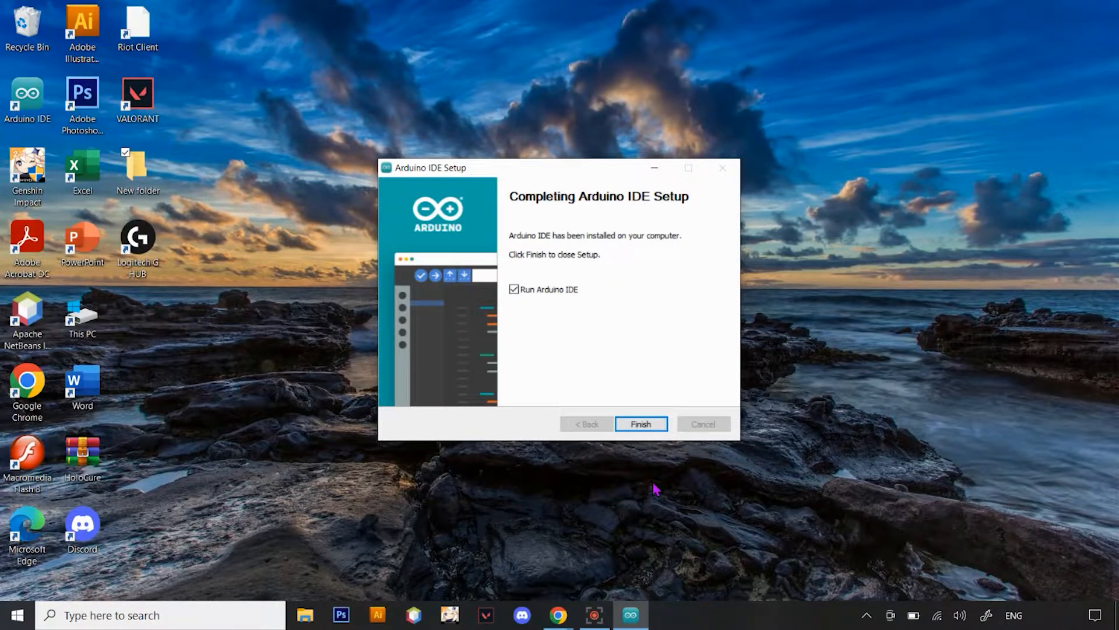
{"action": "left_click", "coordinate": [646, 426]}
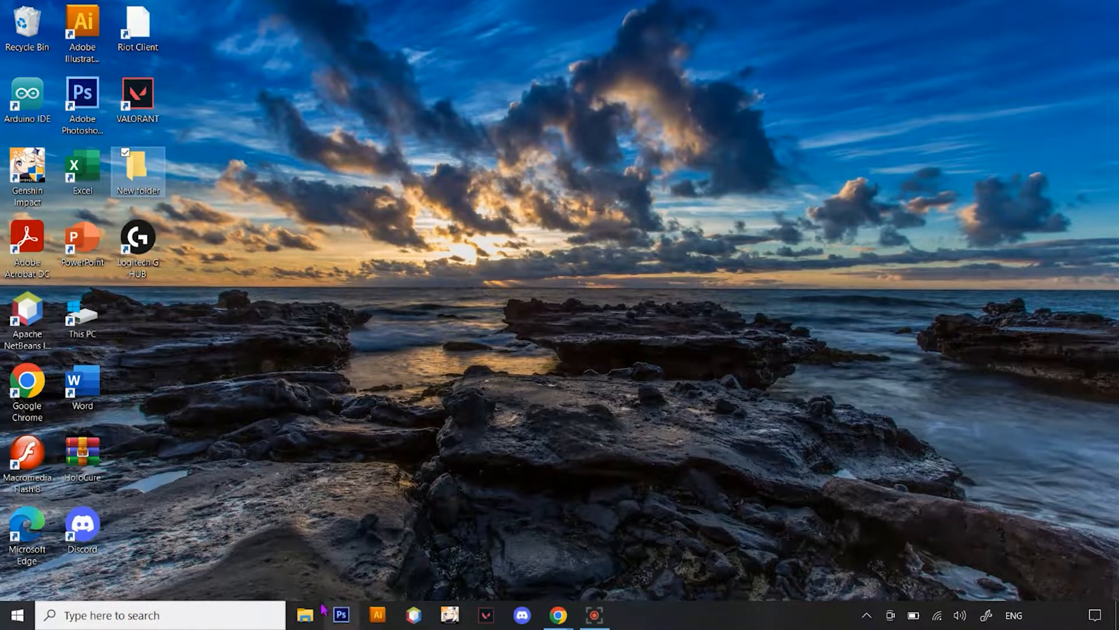
Open File Explorer and create a new folder in the root of the Windows (C:) drive
{"action": "left_click", "coordinate": [305, 615]}
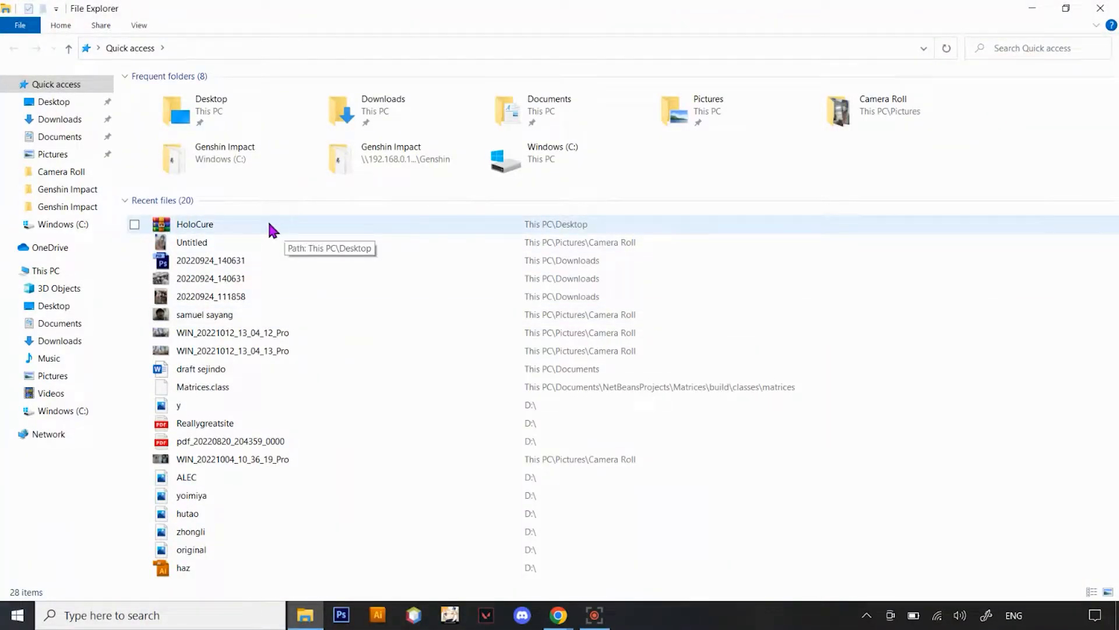
{"action": "left_click", "coordinate": [78, 227]}
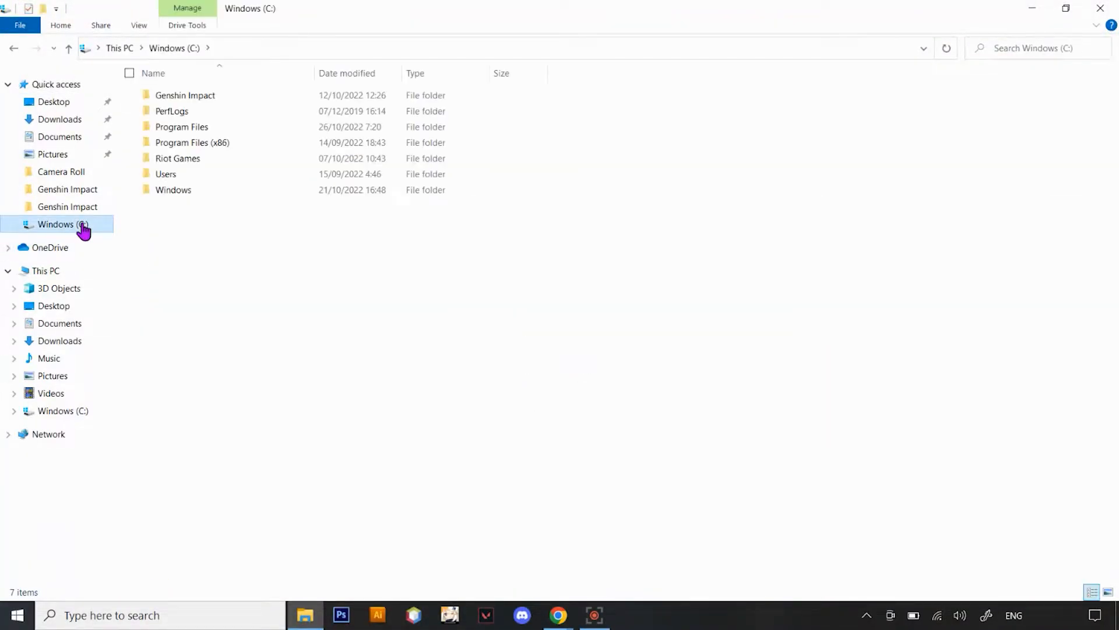
{"action": "right_click", "coordinate": [208, 251]}
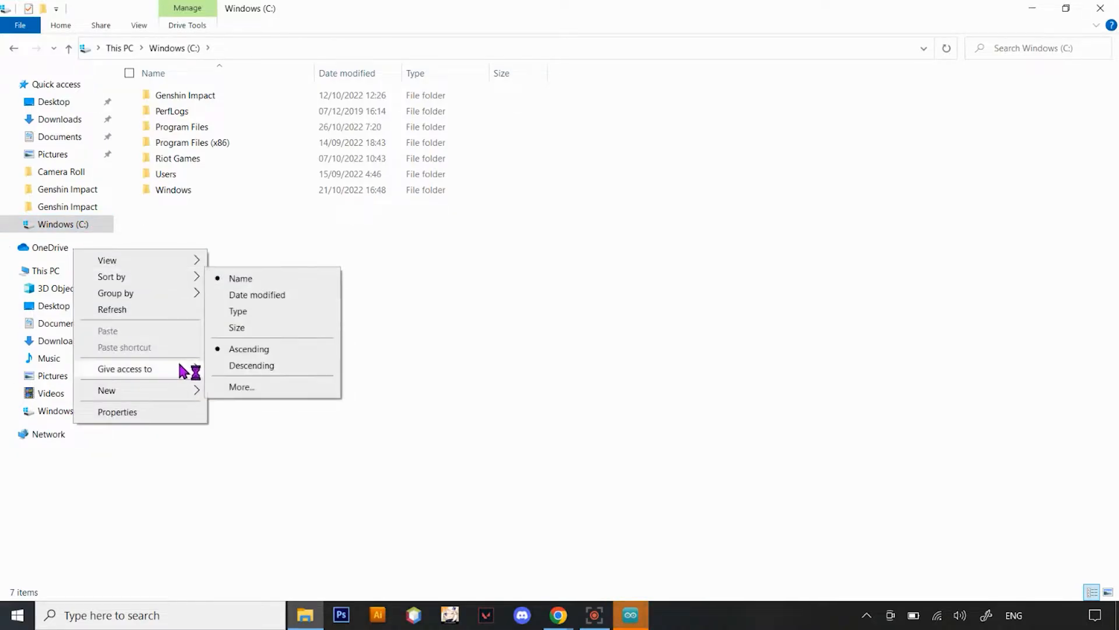
{"action": "mouse_move", "coordinate": [181, 390]}
{"action": "left_click", "coordinate": [268, 392]}
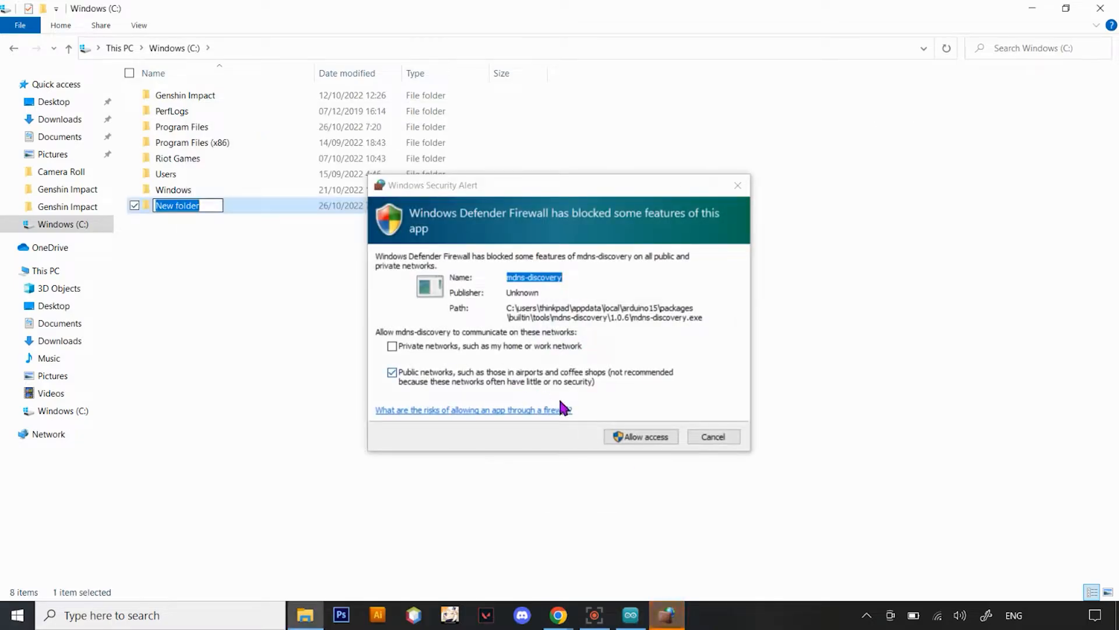
Allow mdns-discovery through the Windows Defender Firewall on public networks
{"action": "left_click", "coordinate": [651, 442]}
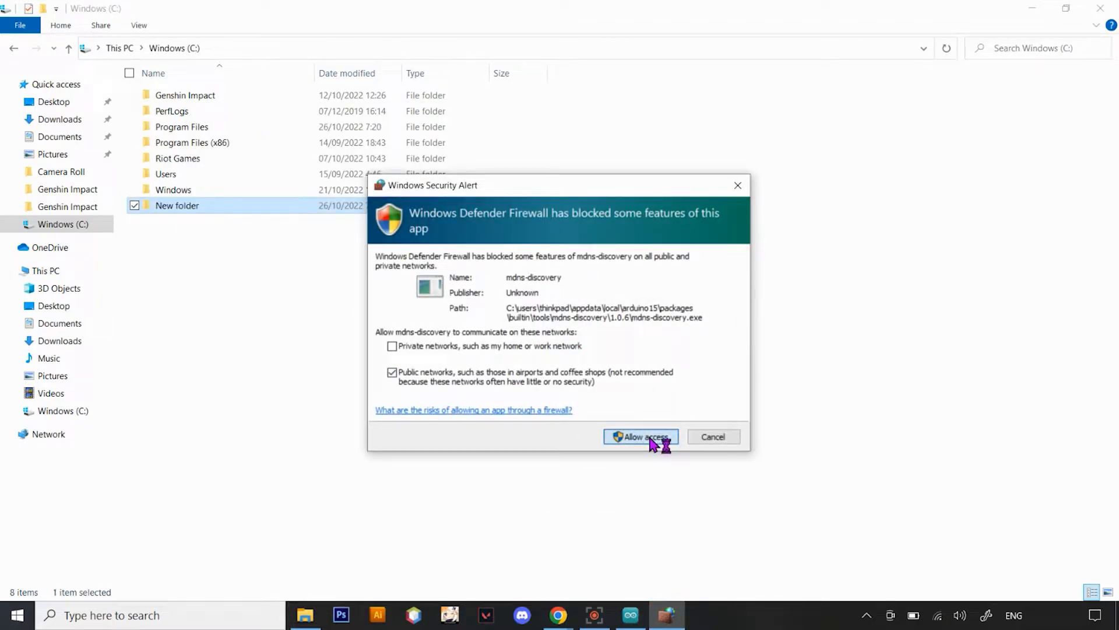
{"action": "left_click", "coordinate": [652, 442]}
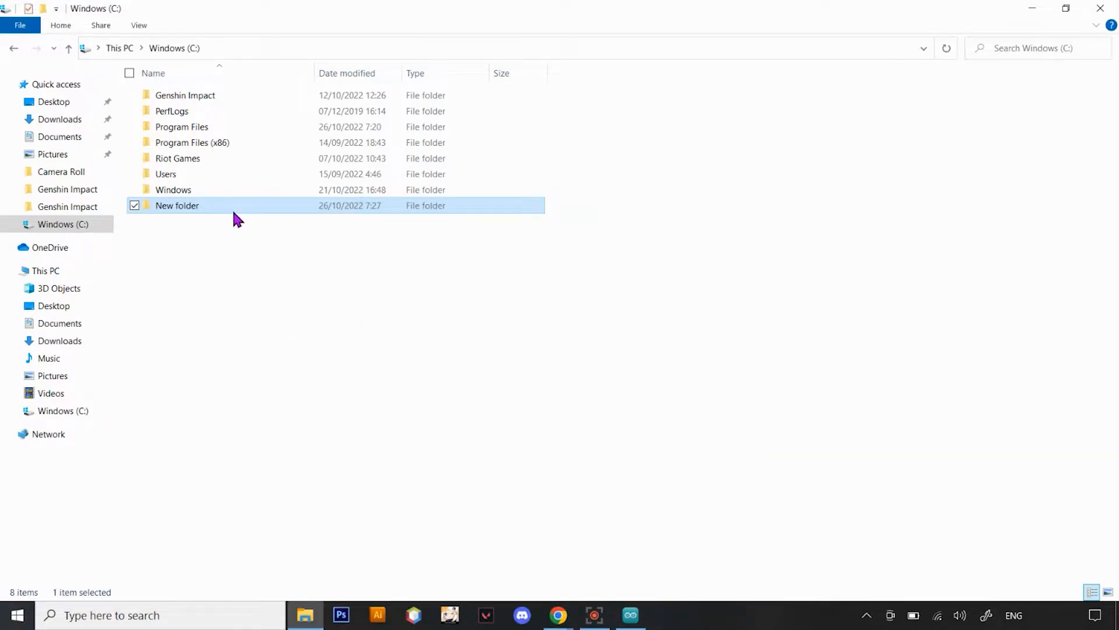
Rename the new folder on the C: drive as Arduino
{"action": "left_click", "coordinate": [214, 210]}
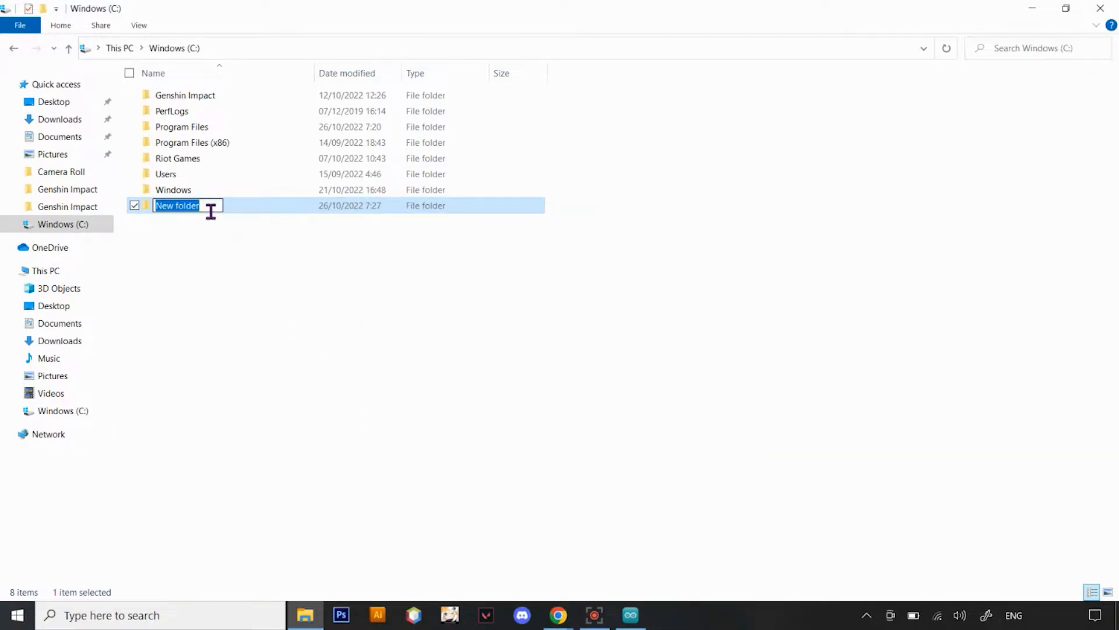
{"action": "type", "text": "Arduini"}
{"action": "key", "text": "BackSpace"}
{"action": "type", "text": "o"}
{"action": "key", "text": "Return"}
Minimize File Explorer and enlarge the Arduino IDE window until its status bar is fully in view
{"action": "left_click", "coordinate": [1031, 8]}
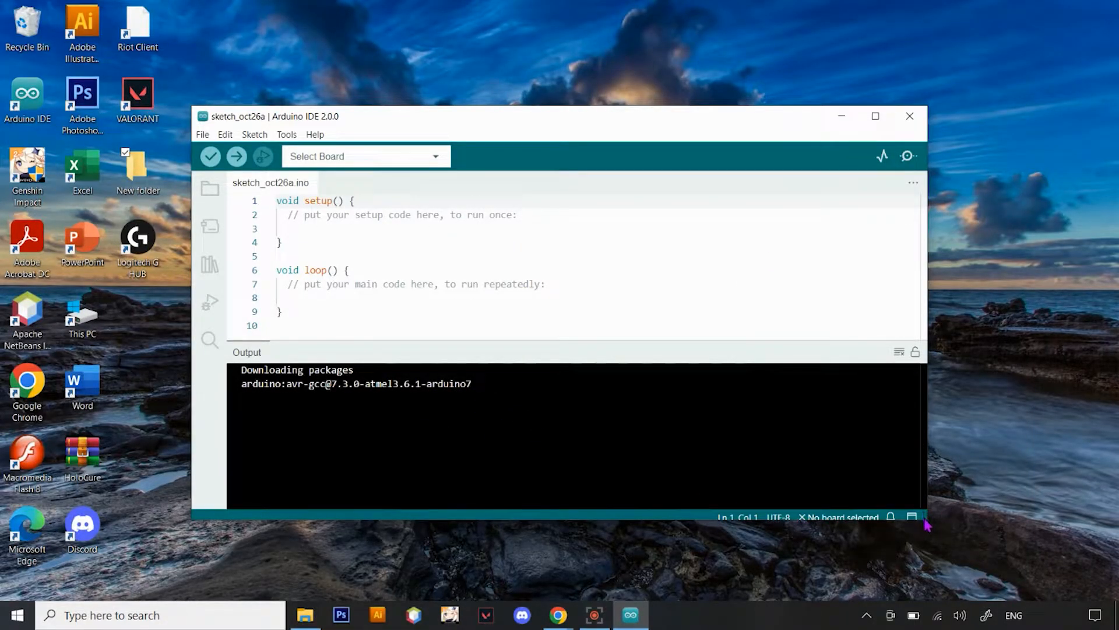
{"action": "left_click_drag", "start_coordinate": [928, 527], "coordinate": [945, 531]}
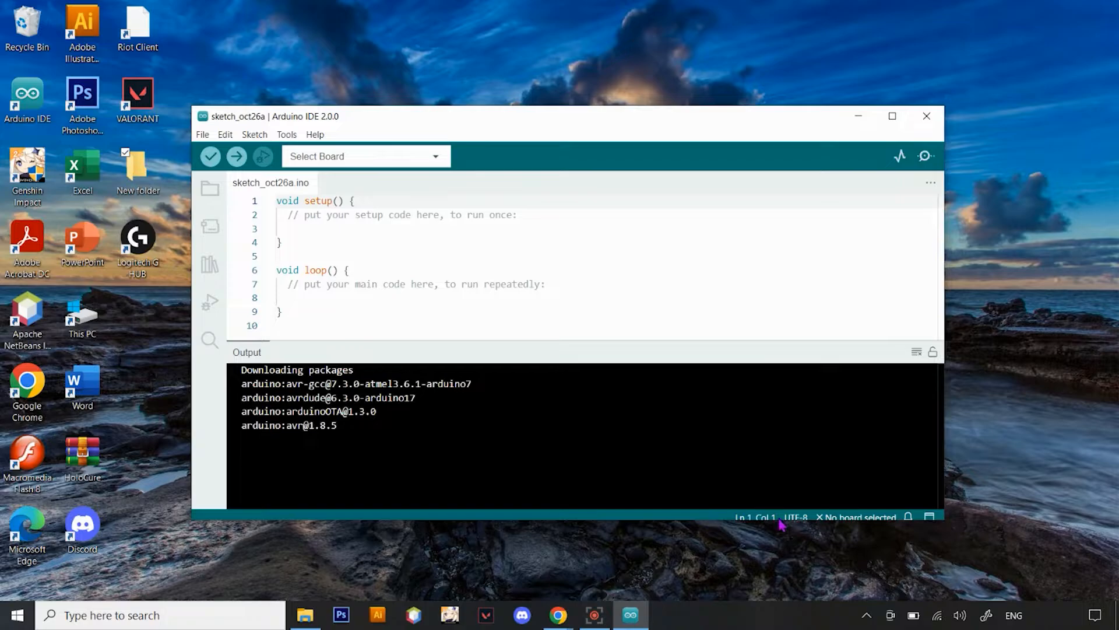
{"action": "left_click_drag", "start_coordinate": [781, 541], "coordinate": [781, 579]}
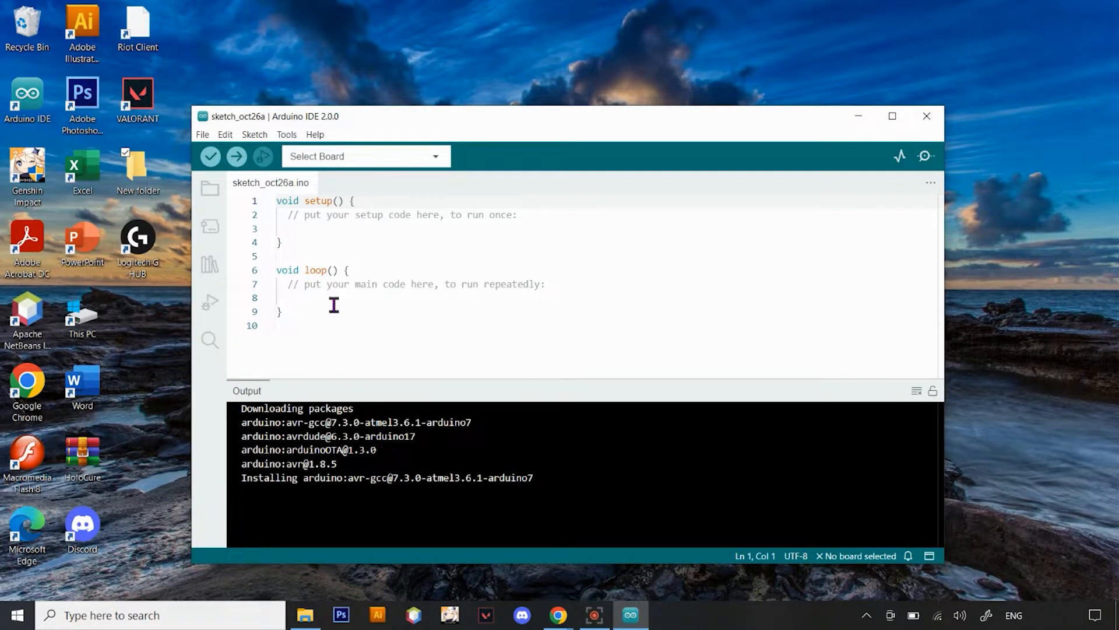
Open the Arduino IDE preferences and check the Documents folder in File Explorer for the sketchbook folder
{"action": "left_click", "coordinate": [203, 134]}
{"action": "left_click", "coordinate": [252, 265]}
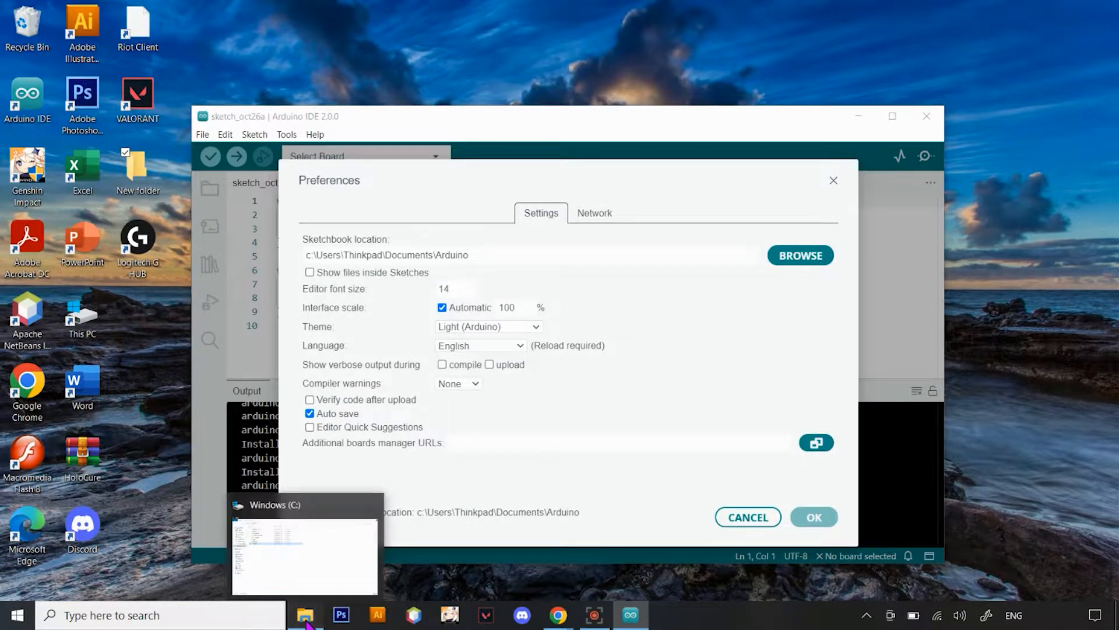
{"action": "left_click", "coordinate": [308, 621]}
{"action": "left_click", "coordinate": [71, 137]}
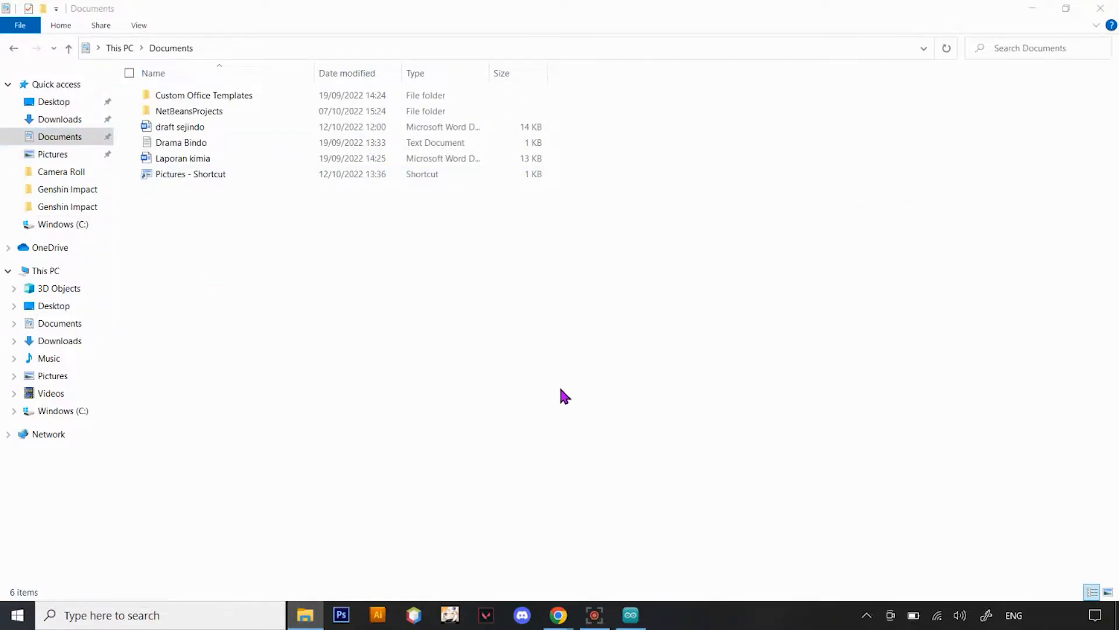
{"action": "left_click", "coordinate": [1104, 8]}
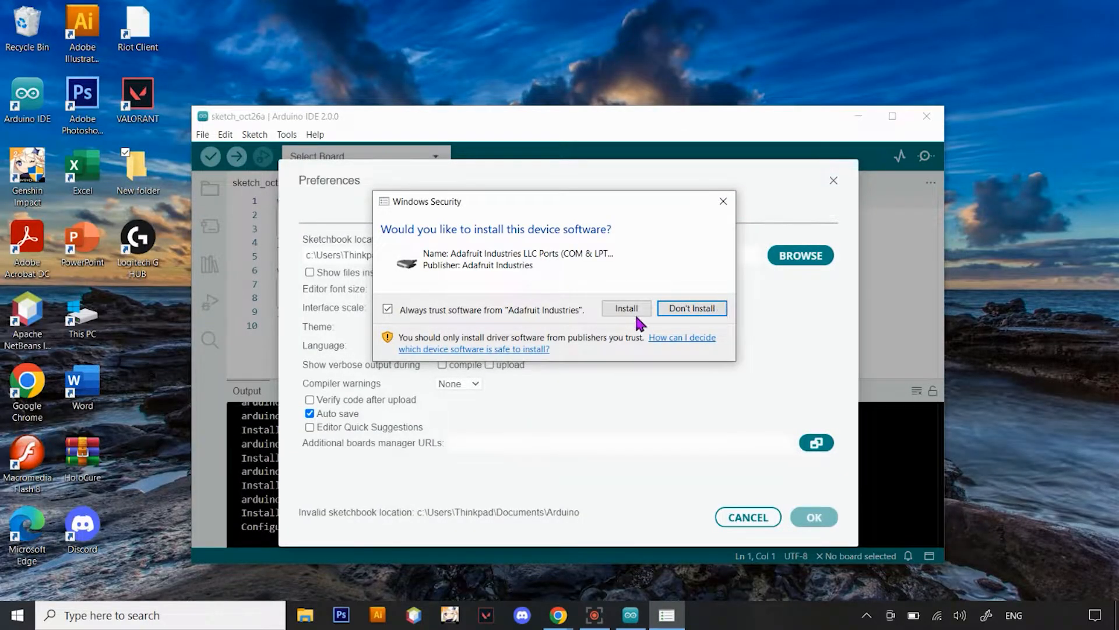
Approve installation of the Adafruit Industries ports driver, both Arduino USB drivers and the Genuino USB driver
{"action": "left_click", "coordinate": [627, 309]}
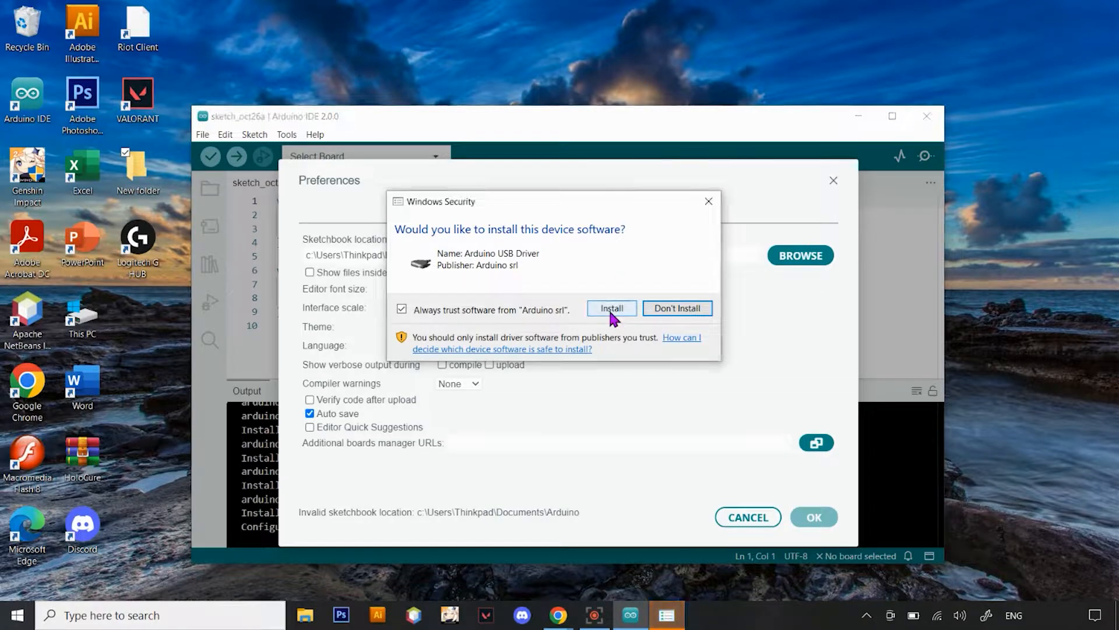
{"action": "left_click", "coordinate": [611, 308]}
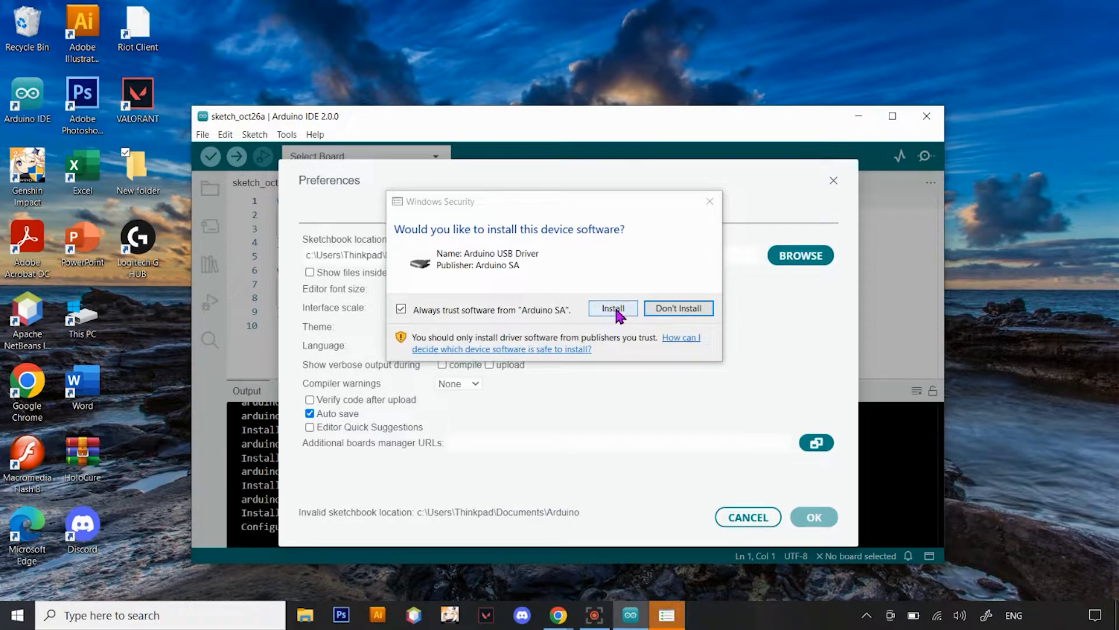
{"action": "left_click", "coordinate": [613, 309]}
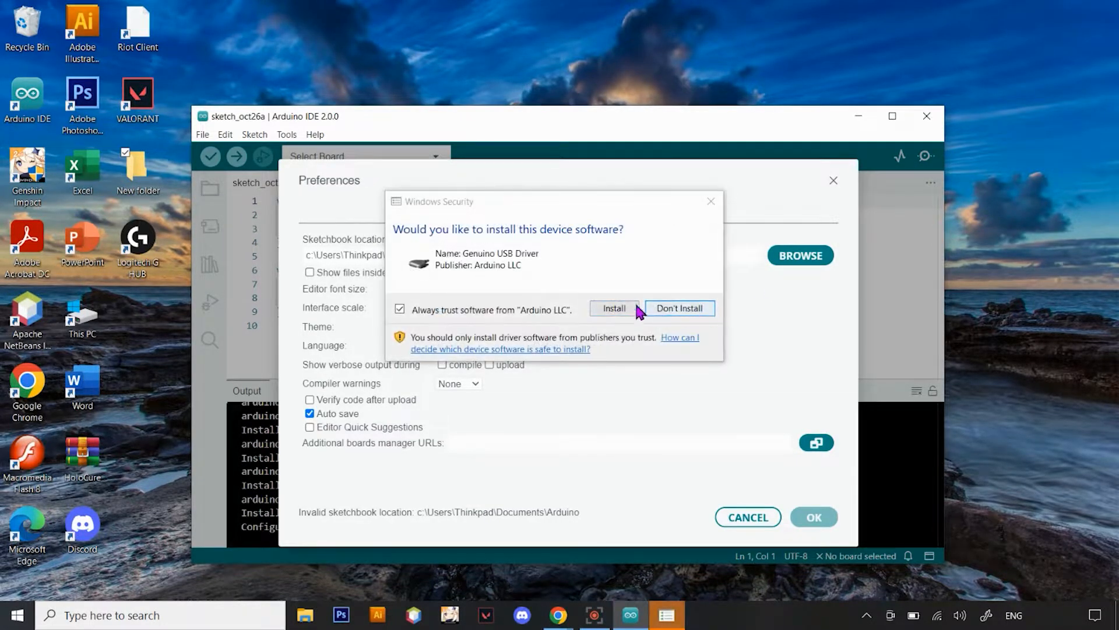
{"action": "left_click", "coordinate": [607, 311]}
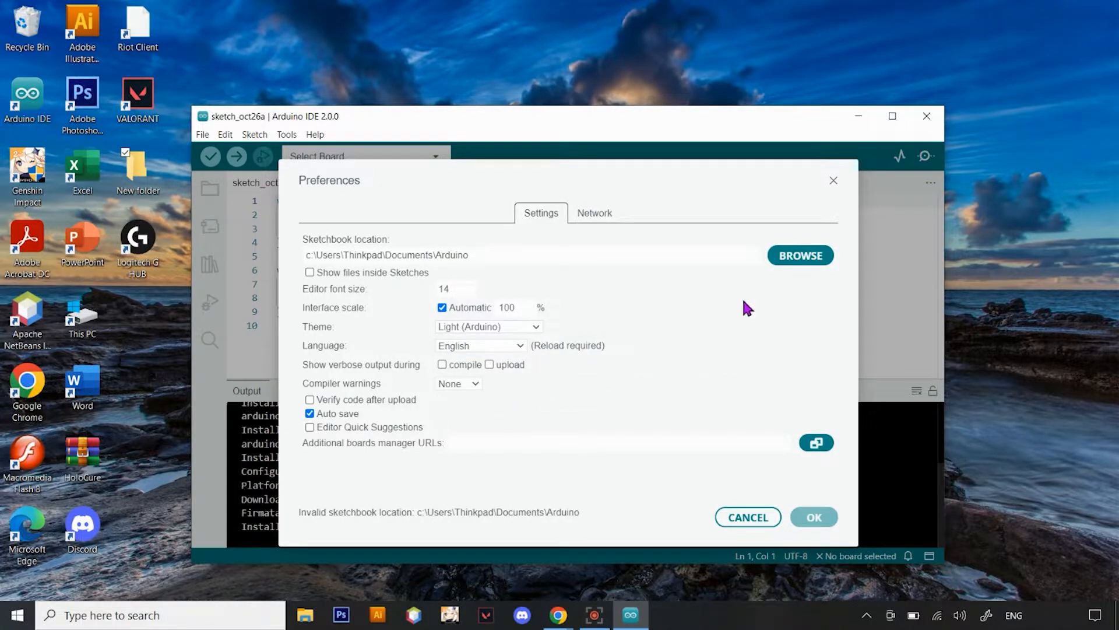
Set the sketchbook location to the Arduino folder on the C: drive
{"action": "left_click", "coordinate": [796, 262]}
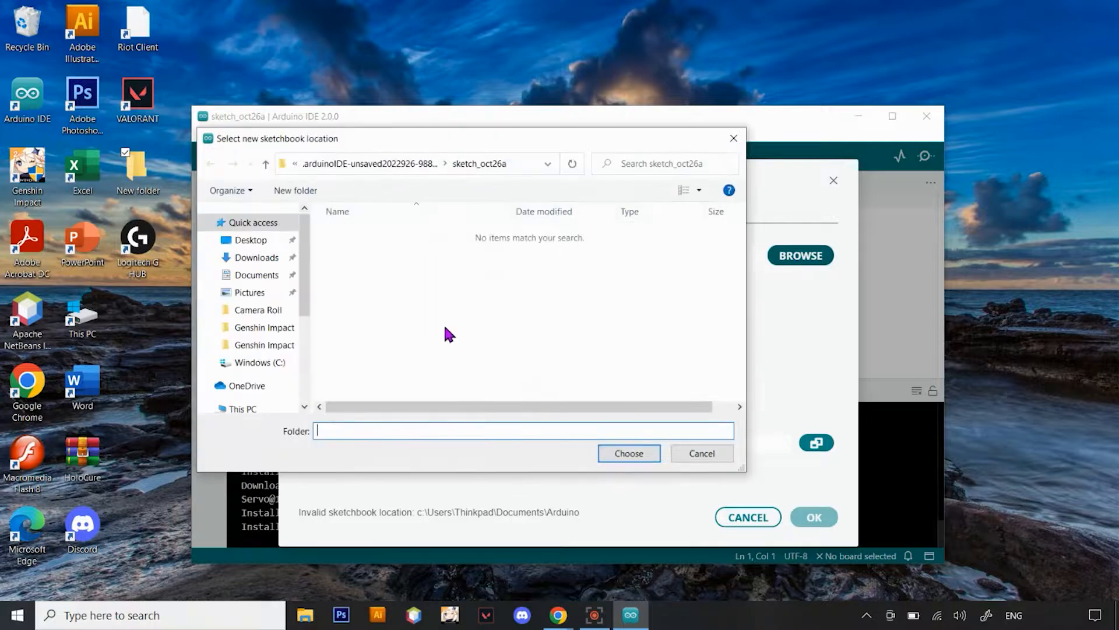
{"action": "left_click", "coordinate": [271, 362]}
{"action": "left_click", "coordinate": [367, 238]}
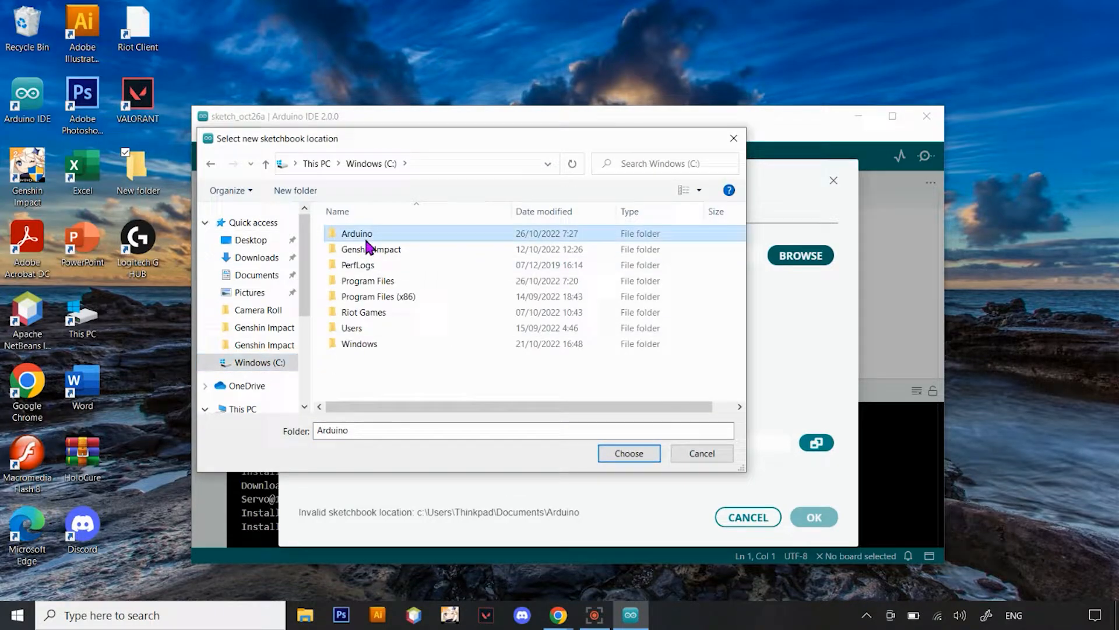
{"action": "left_click", "coordinate": [631, 457]}
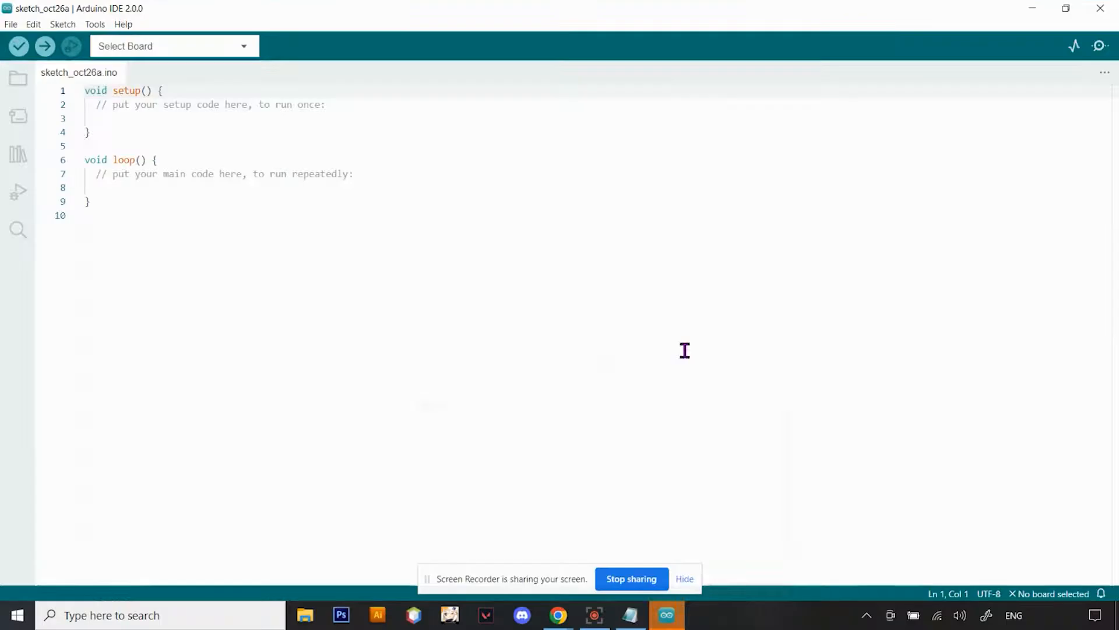
{"action": "left_click", "coordinate": [682, 584]}
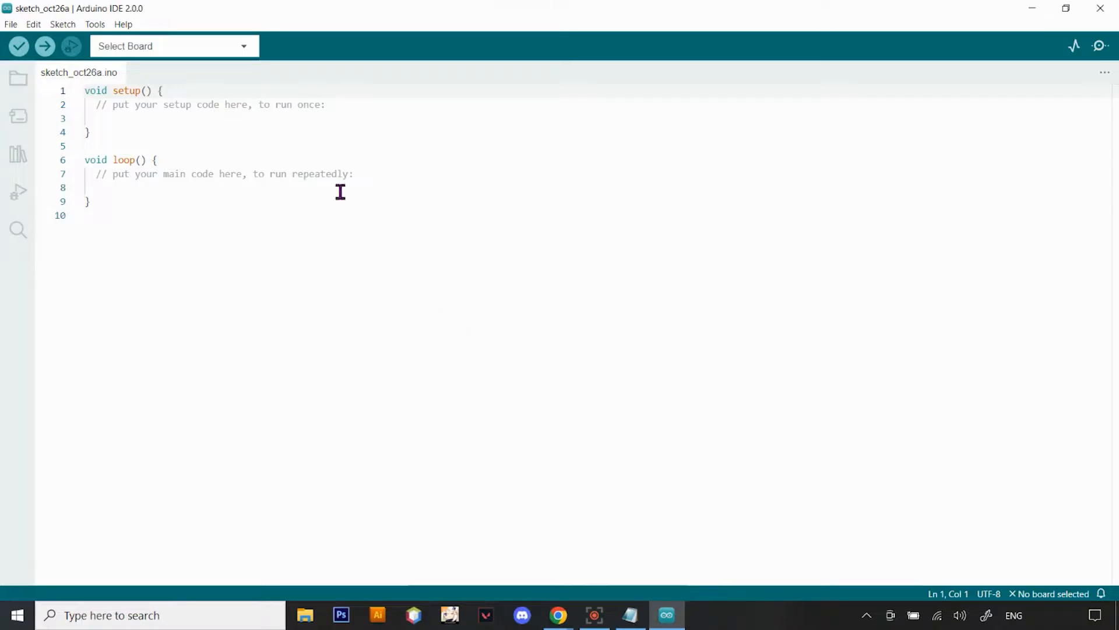
{"action": "left_click", "coordinate": [11, 25]}
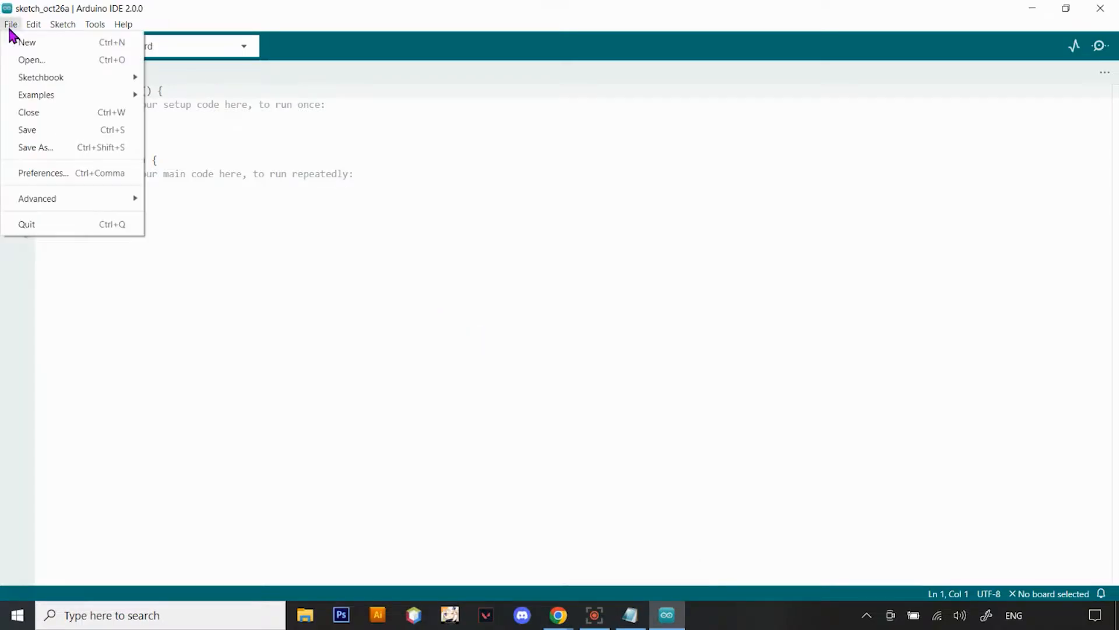
{"action": "left_click", "coordinate": [122, 174]}
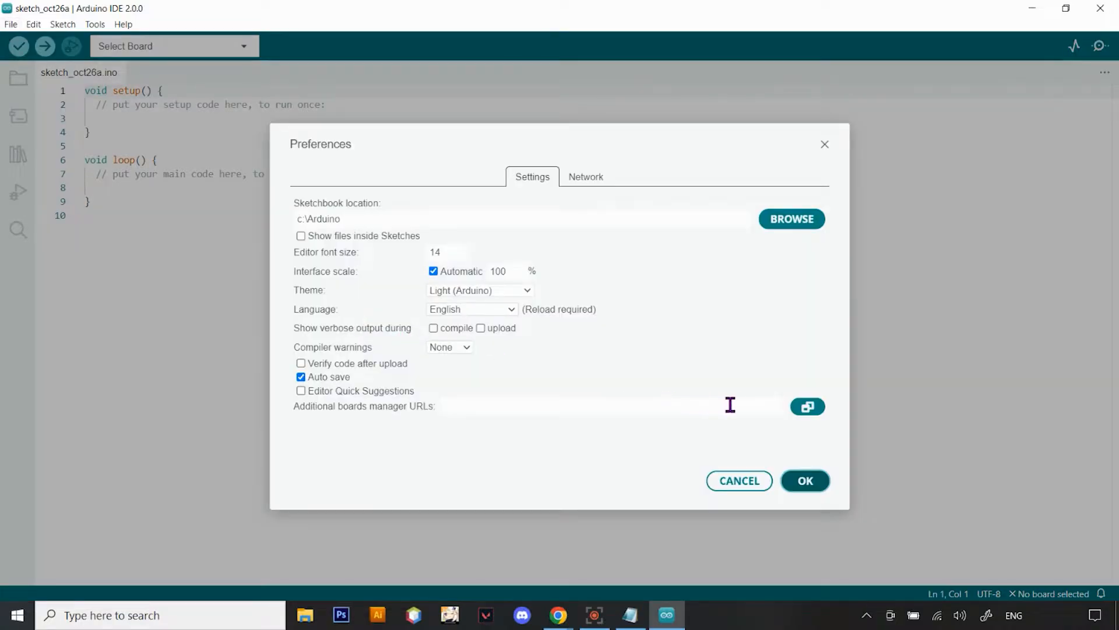
{"action": "left_click", "coordinate": [812, 408]}
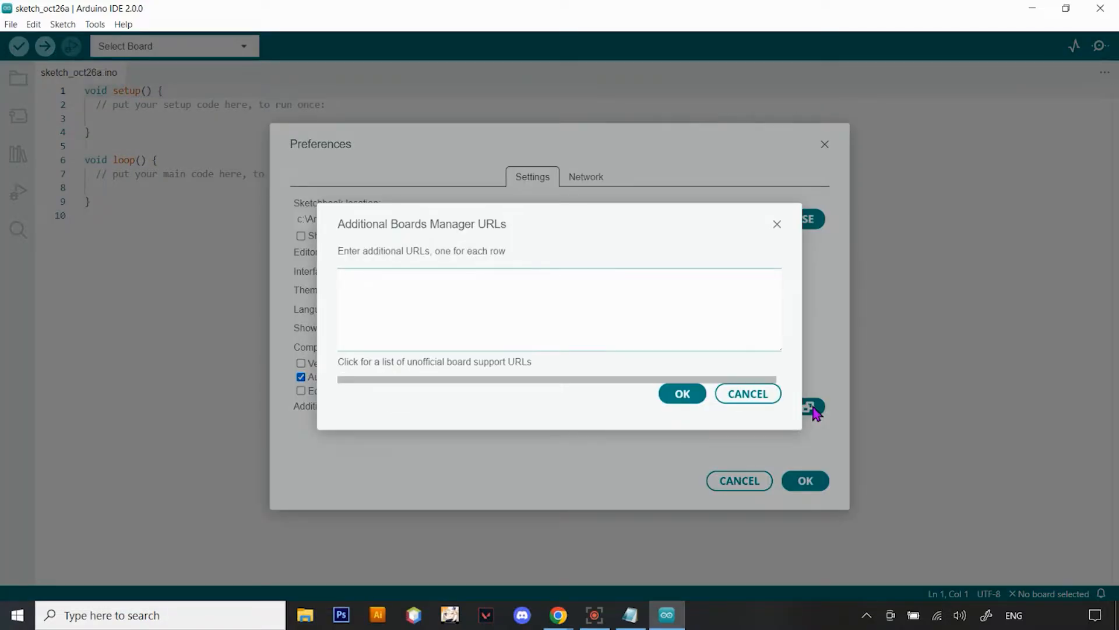
{"action": "left_click", "coordinate": [622, 612]}
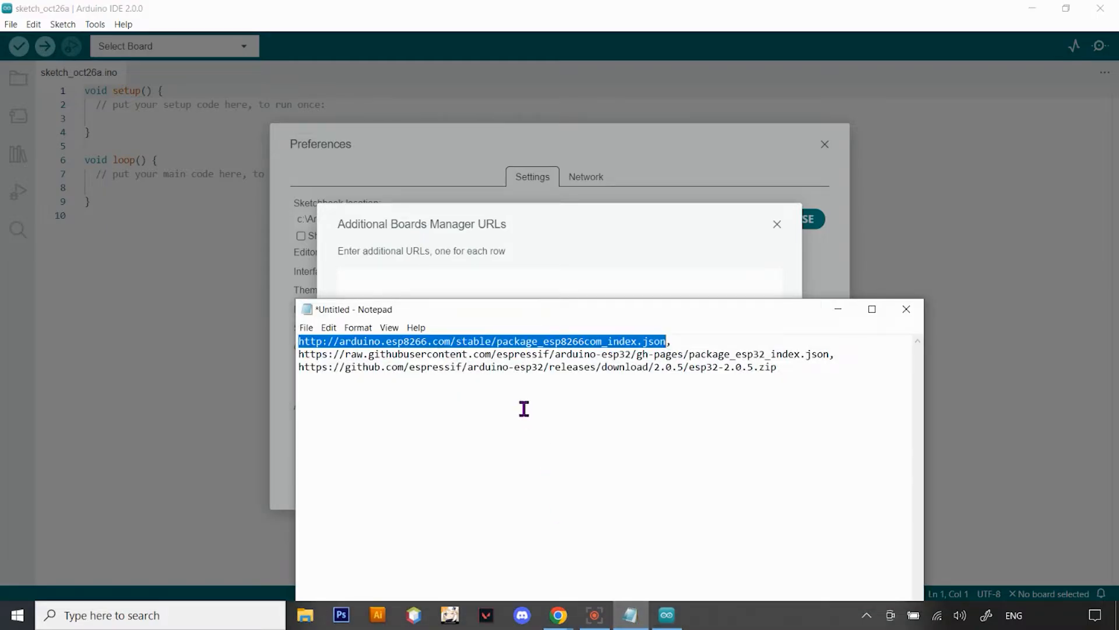
{"action": "left_click", "coordinate": [843, 313]}
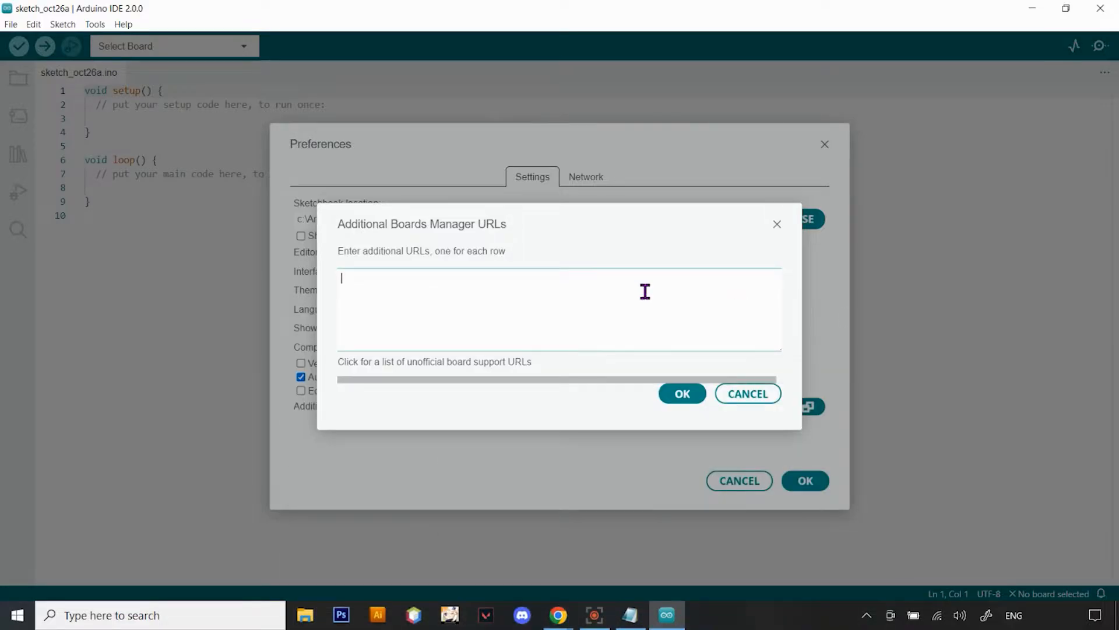
{"action": "type", "text": "http://arduino.esp8266.com/stable/package_esp8266com_index.json"}
{"action": "left_click", "coordinate": [685, 397]}
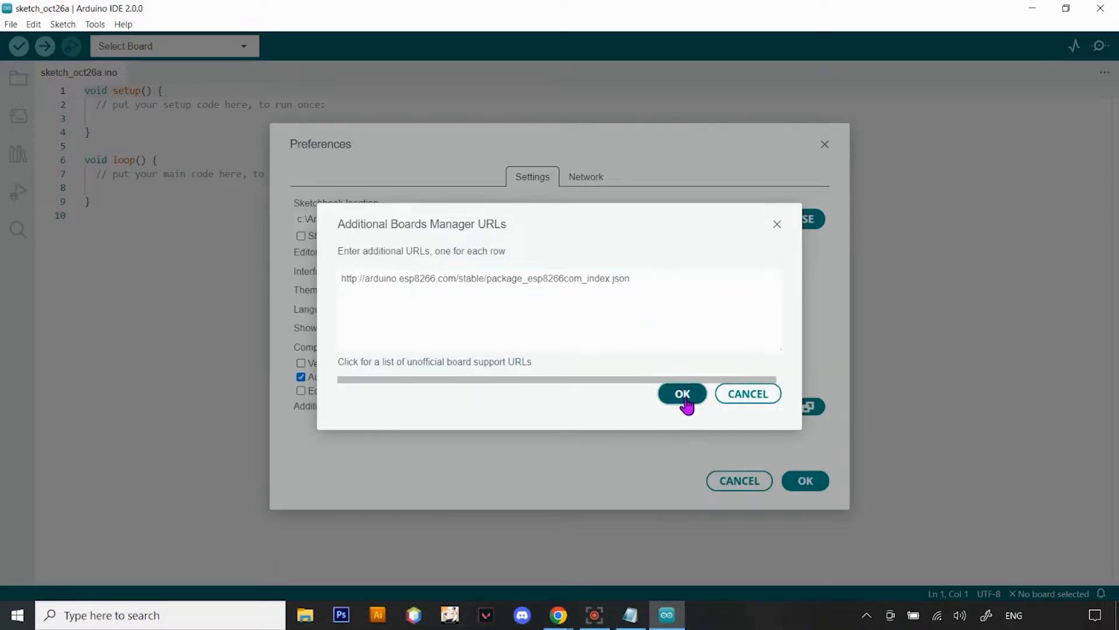
{"action": "left_click", "coordinate": [807, 483]}
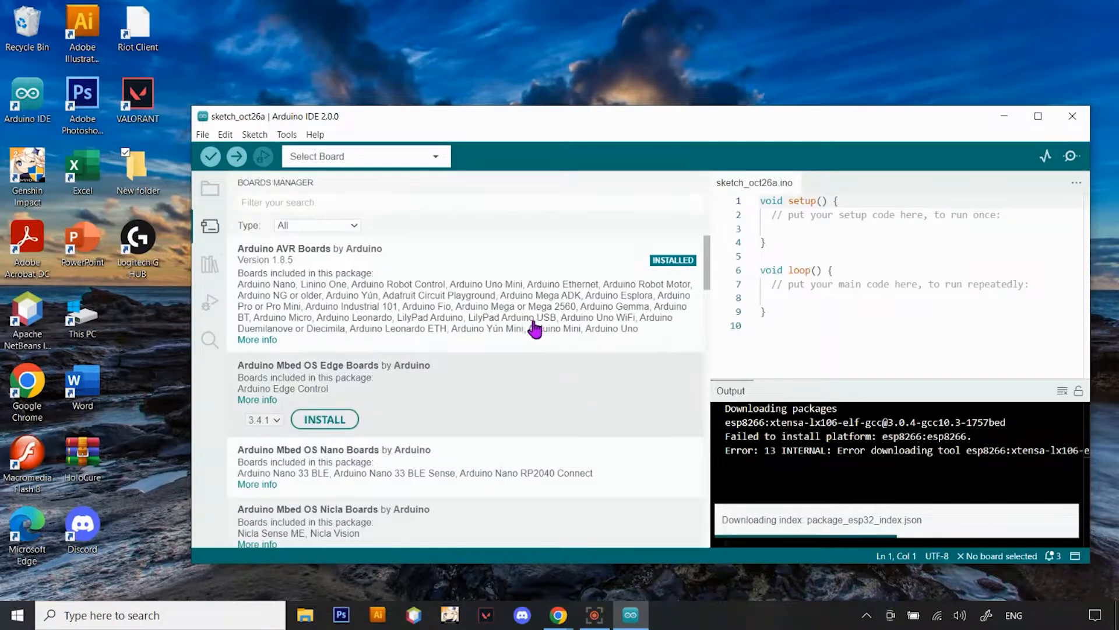
Search the Boards Manager for esp82 and install version 3.0.2 of the esp8266 package by ESP8266 Community
{"action": "mouse_move", "coordinate": [518, 310]}
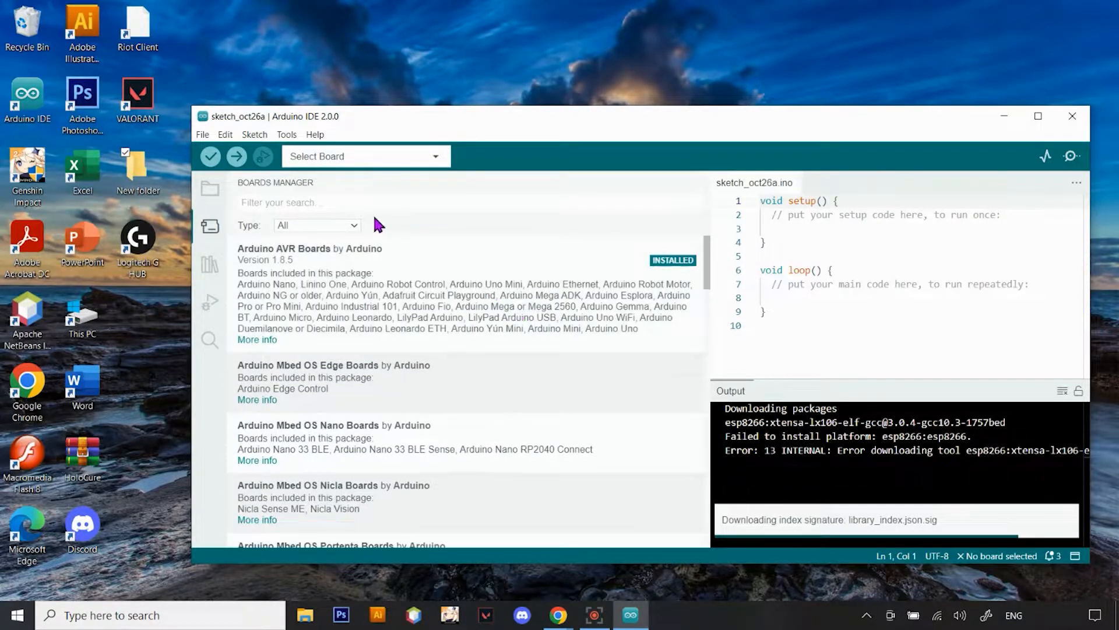
{"action": "left_click", "coordinate": [294, 204]}
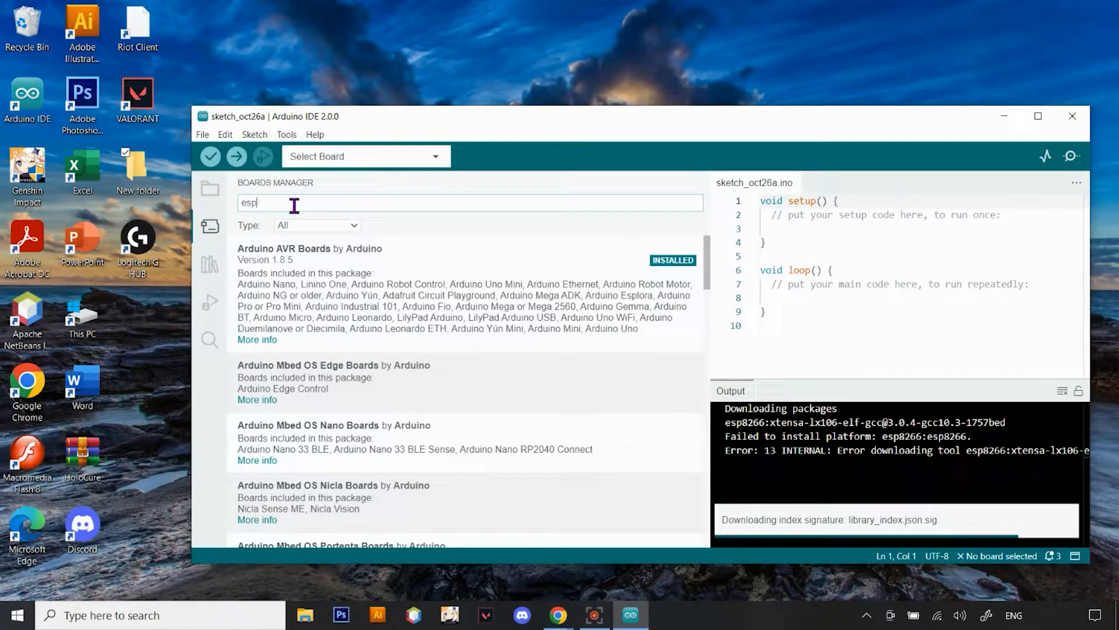
{"action": "type", "text": "82"}
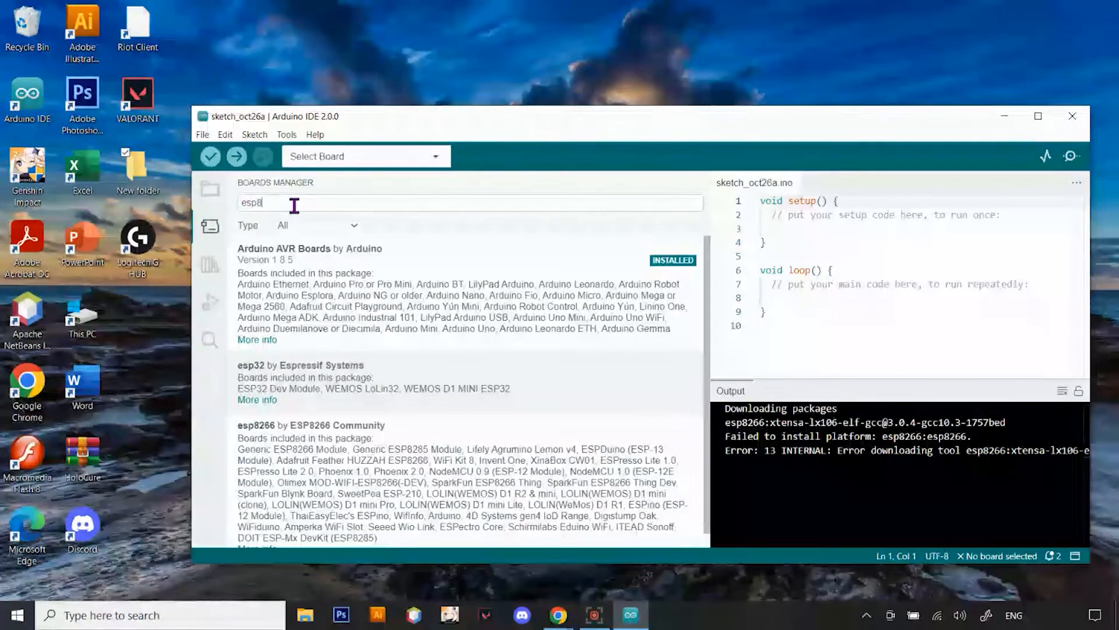
{"action": "mouse_move", "coordinate": [515, 313]}
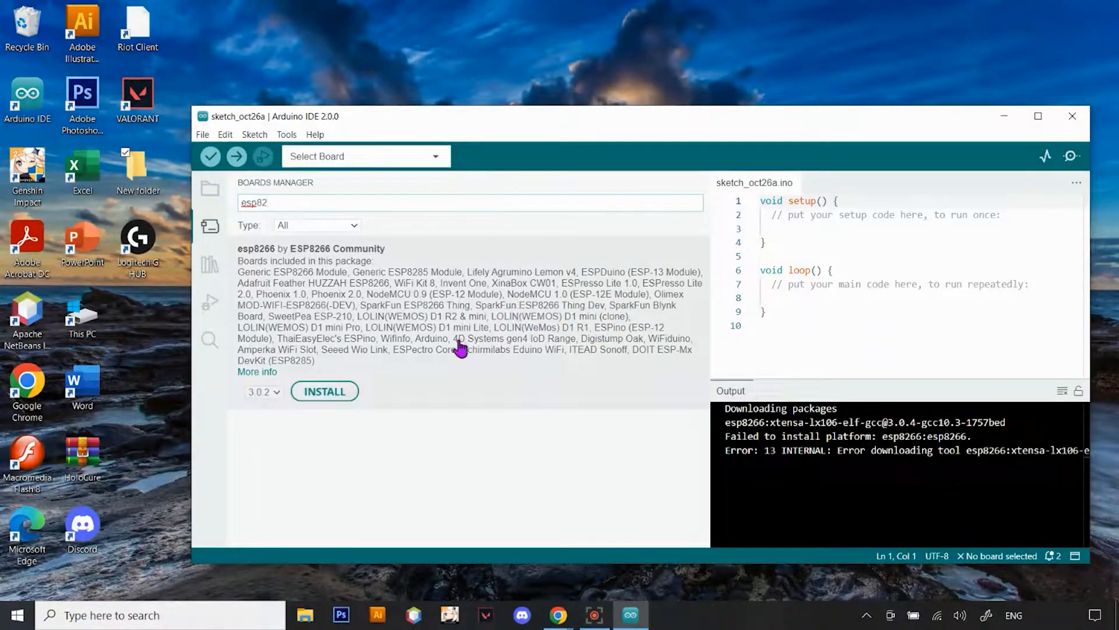
{"action": "left_click", "coordinate": [323, 405]}
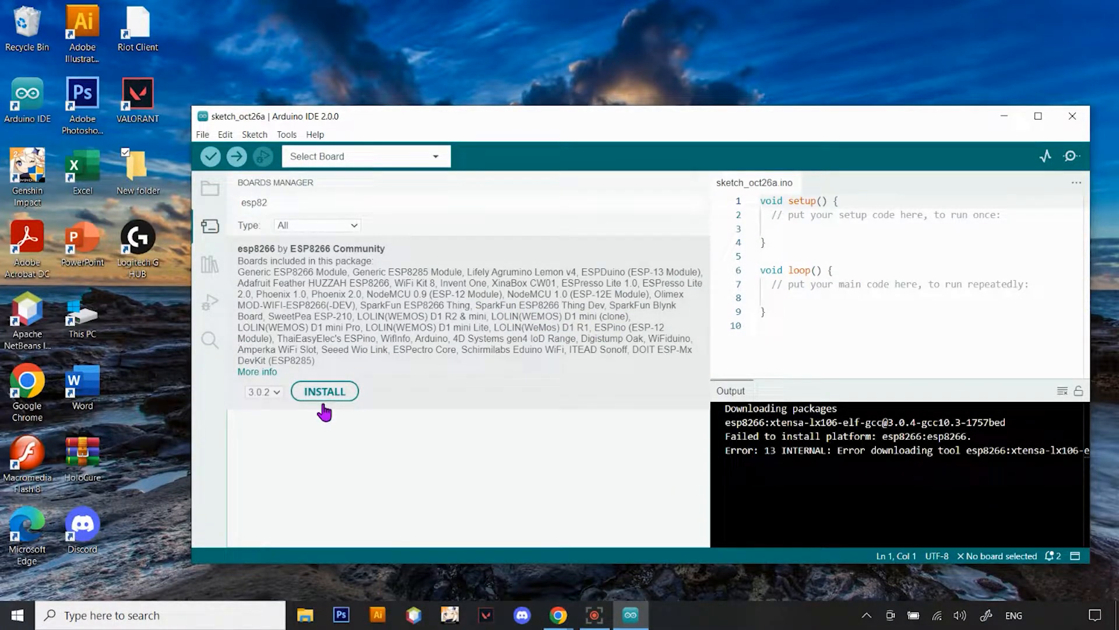
{"action": "left_click", "coordinate": [325, 398]}
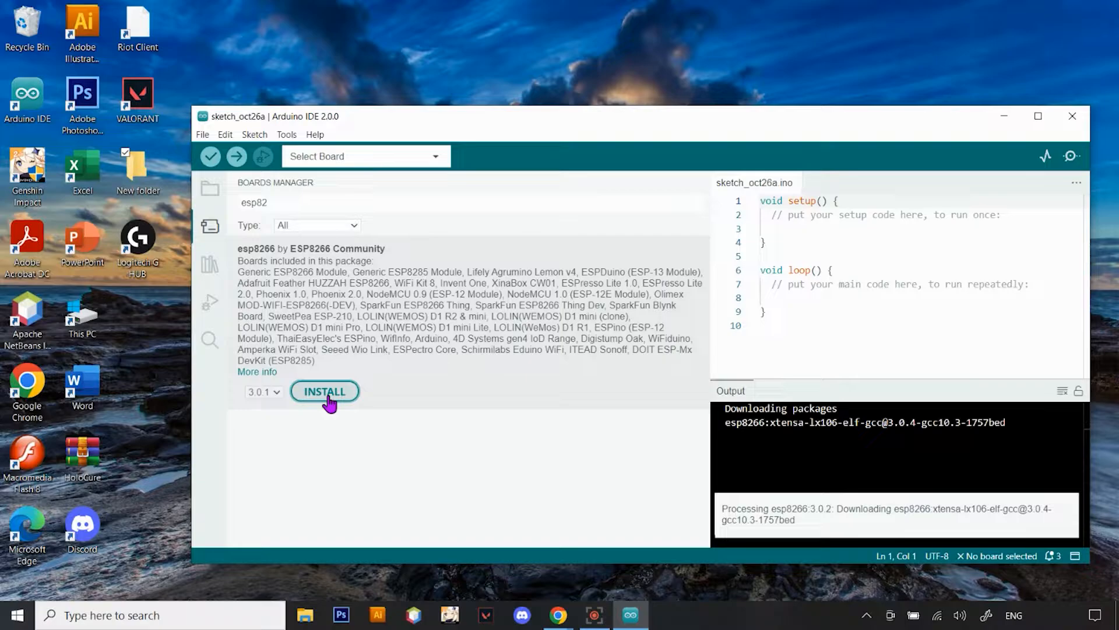
Maximize the IDE window, check the ESP8266 and ESP32 entries in the additional boards manager URLs, and accept the preferences
{"action": "key", "text": "super+Up"}
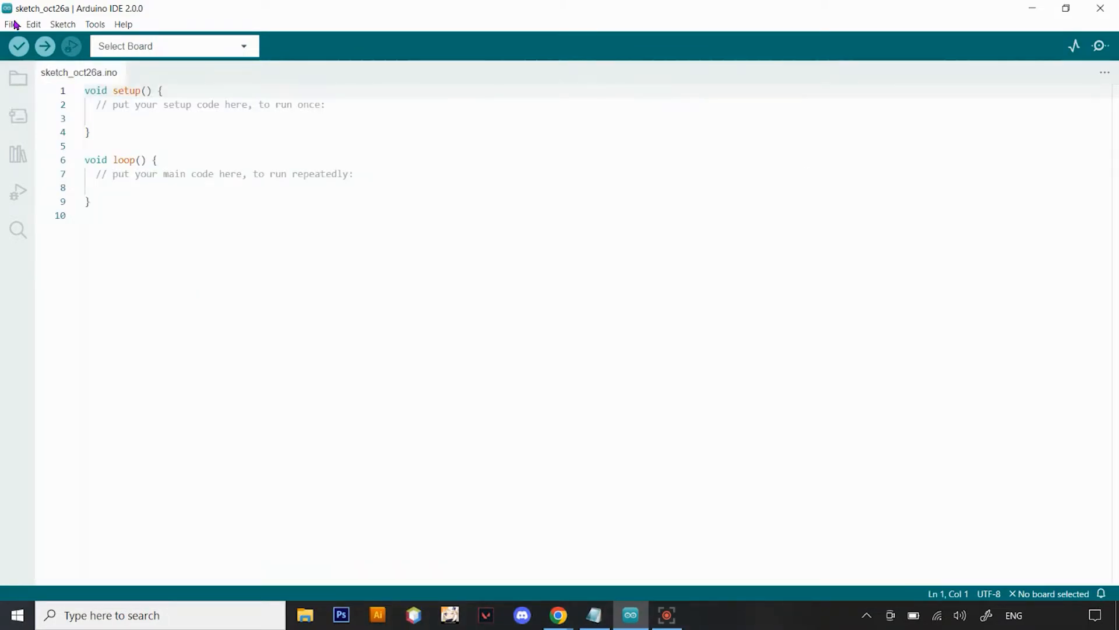
{"action": "left_click", "coordinate": [11, 25]}
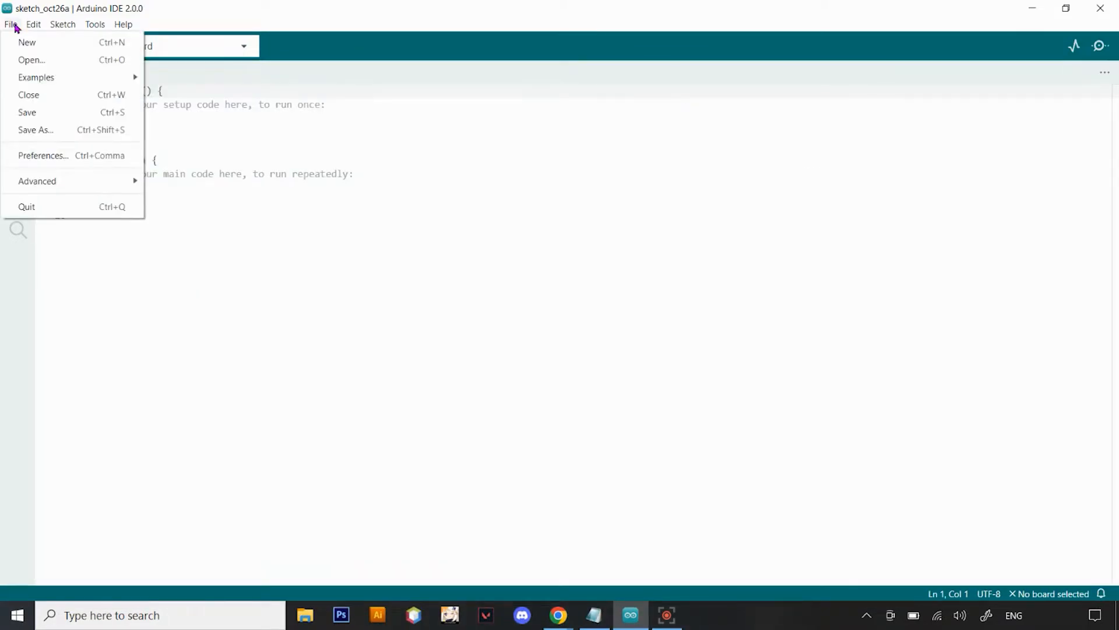
{"action": "left_click", "coordinate": [89, 162]}
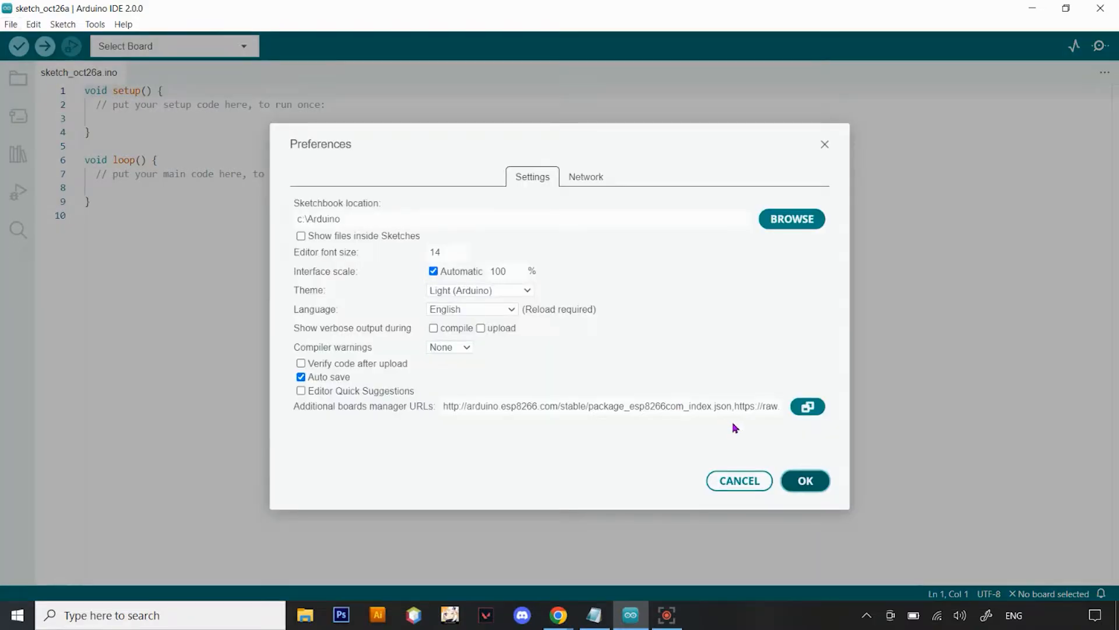
{"action": "left_click", "coordinate": [813, 406]}
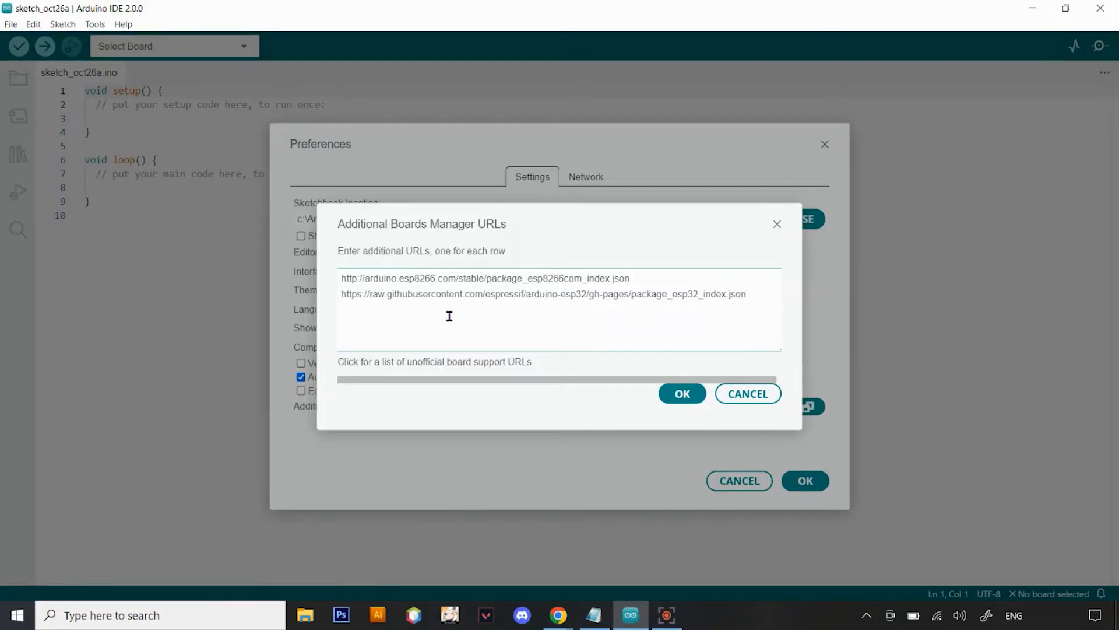
{"action": "left_click", "coordinate": [679, 395]}
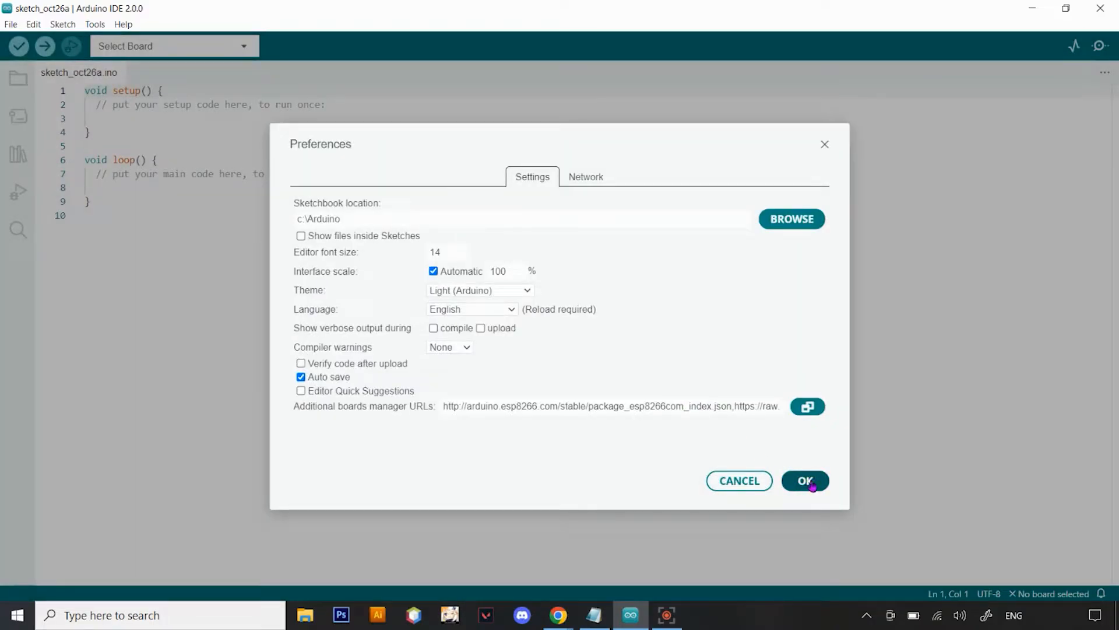
{"action": "left_click", "coordinate": [811, 482]}
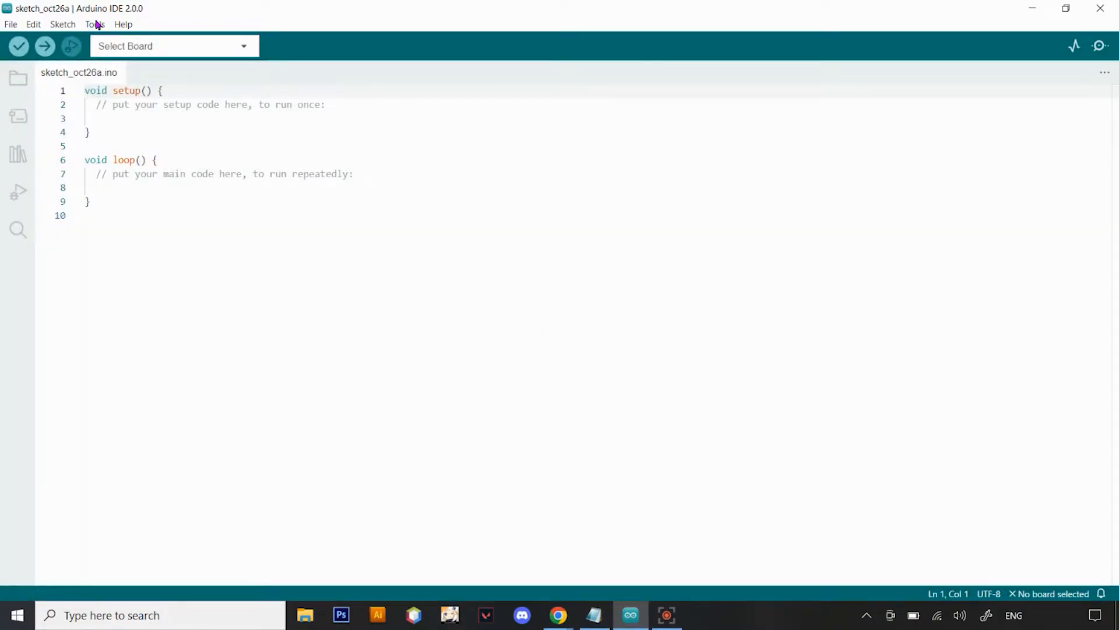
Open the Boards Manager, widen its panel to about twice the width, and search for esp32
{"action": "left_click", "coordinate": [96, 25]}
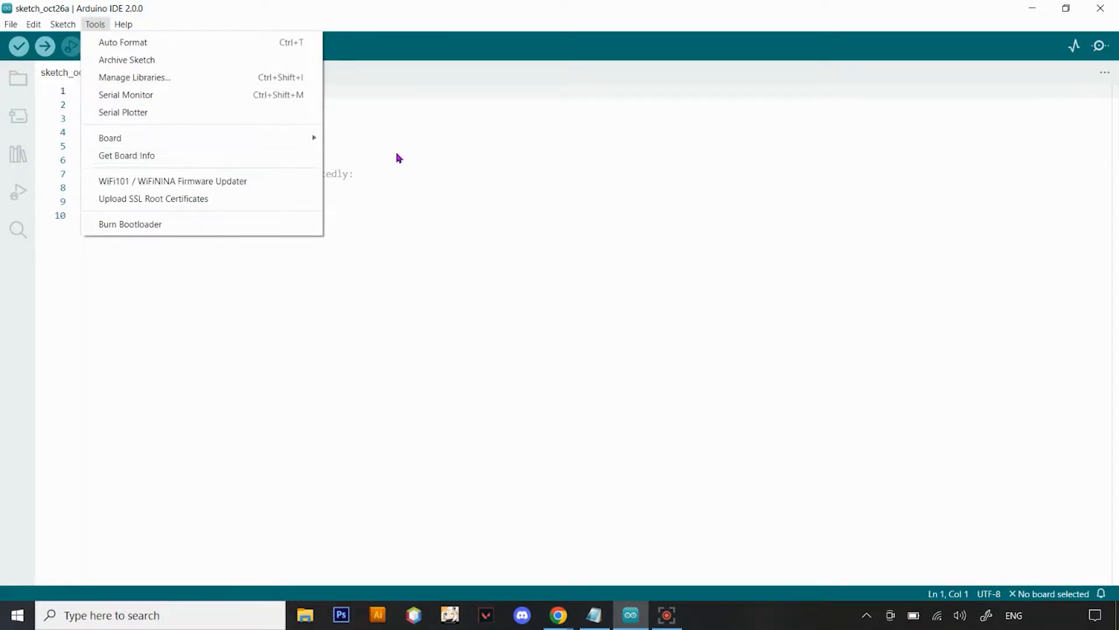
{"action": "mouse_move", "coordinate": [307, 140]}
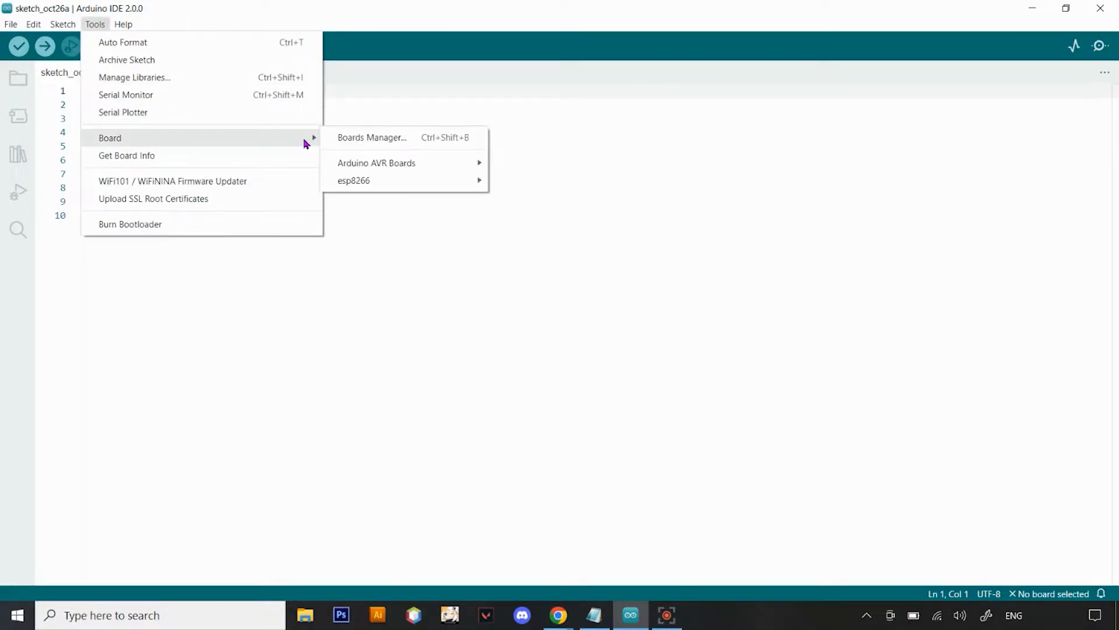
{"action": "left_click", "coordinate": [351, 140]}
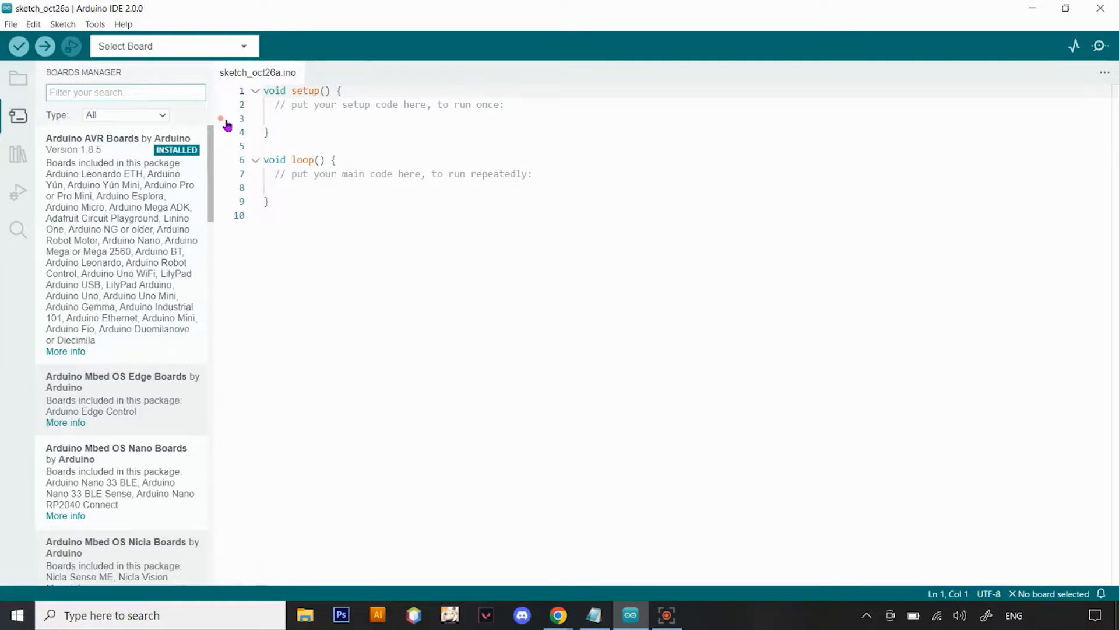
{"action": "left_click_drag", "start_coordinate": [214, 112], "coordinate": [437, 146]}
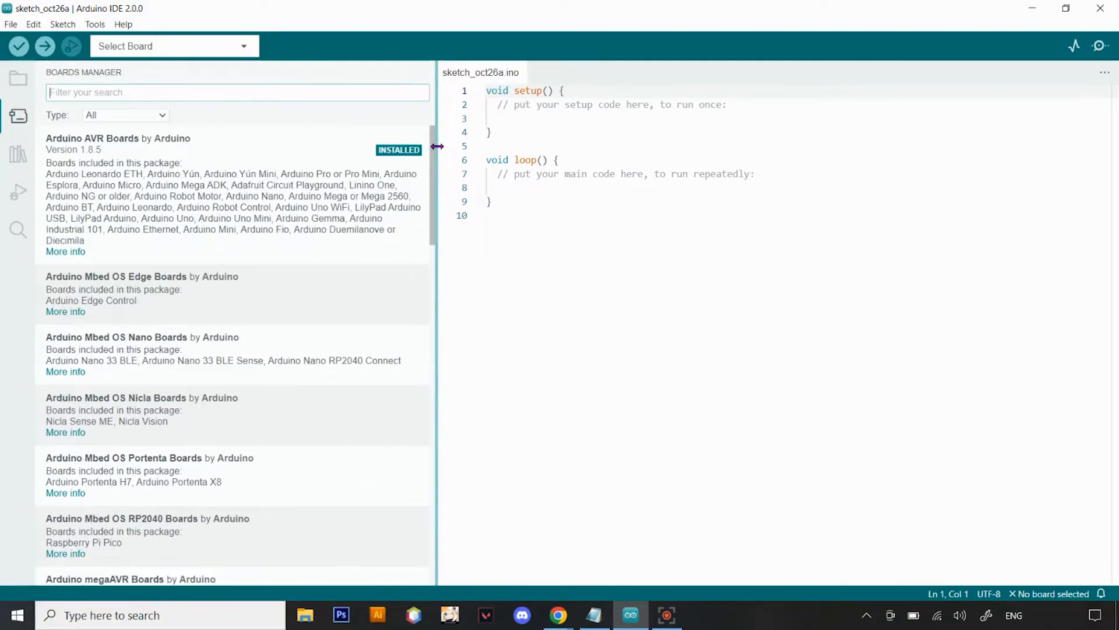
{"action": "left_click", "coordinate": [287, 93]}
{"action": "type", "text": "esp32"}
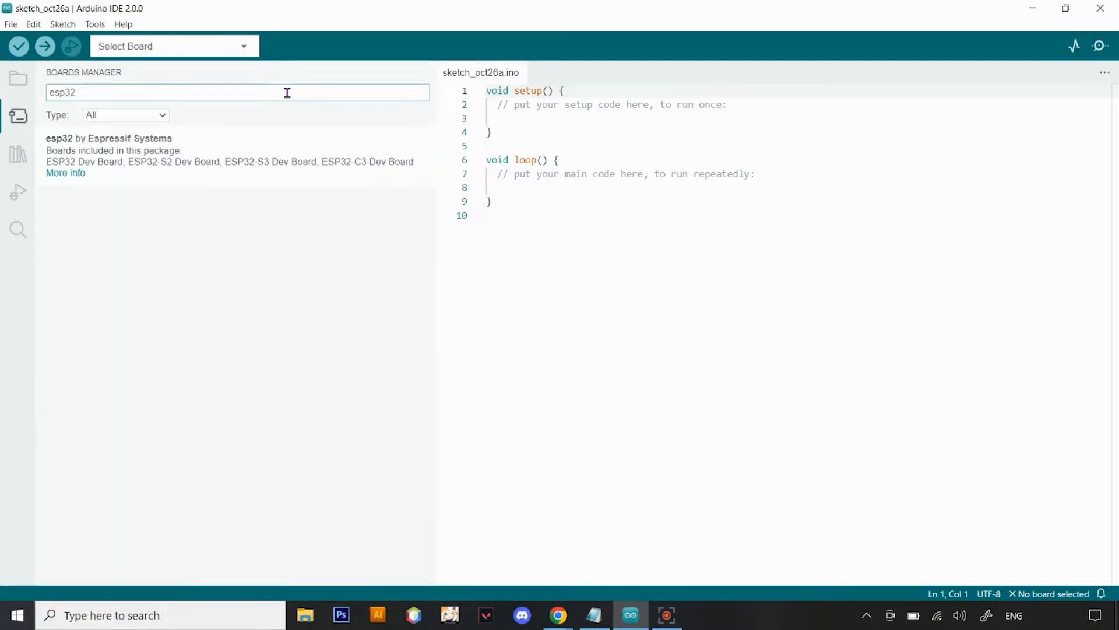
{"action": "mouse_move", "coordinate": [260, 169]}
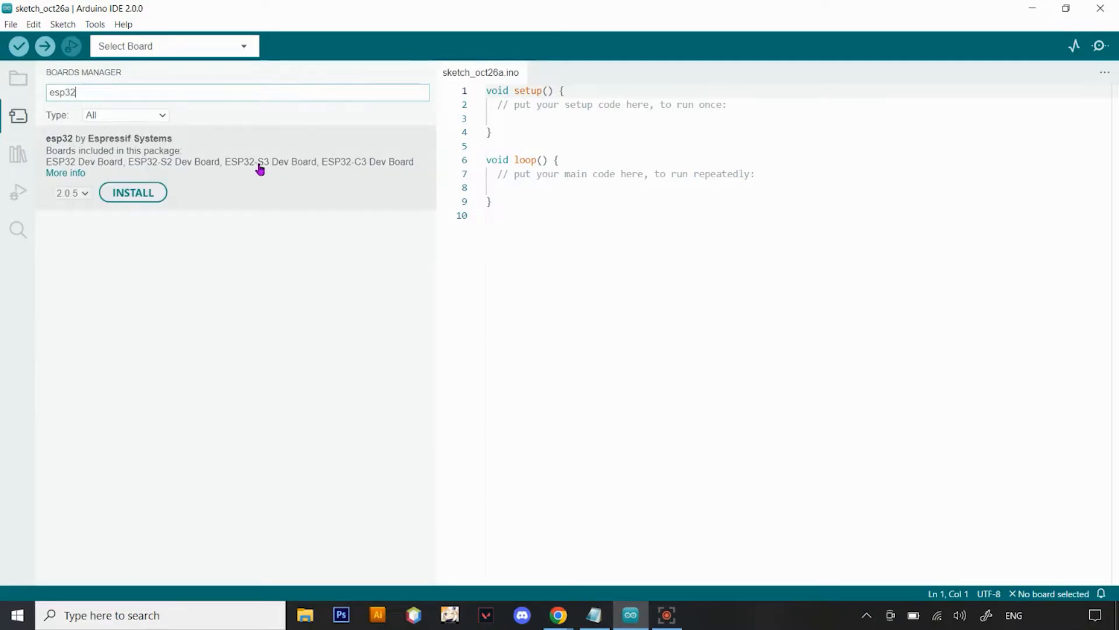
Install version 1.0.6 of the esp32 package by Espressif Systems
{"action": "left_click", "coordinate": [84, 193]}
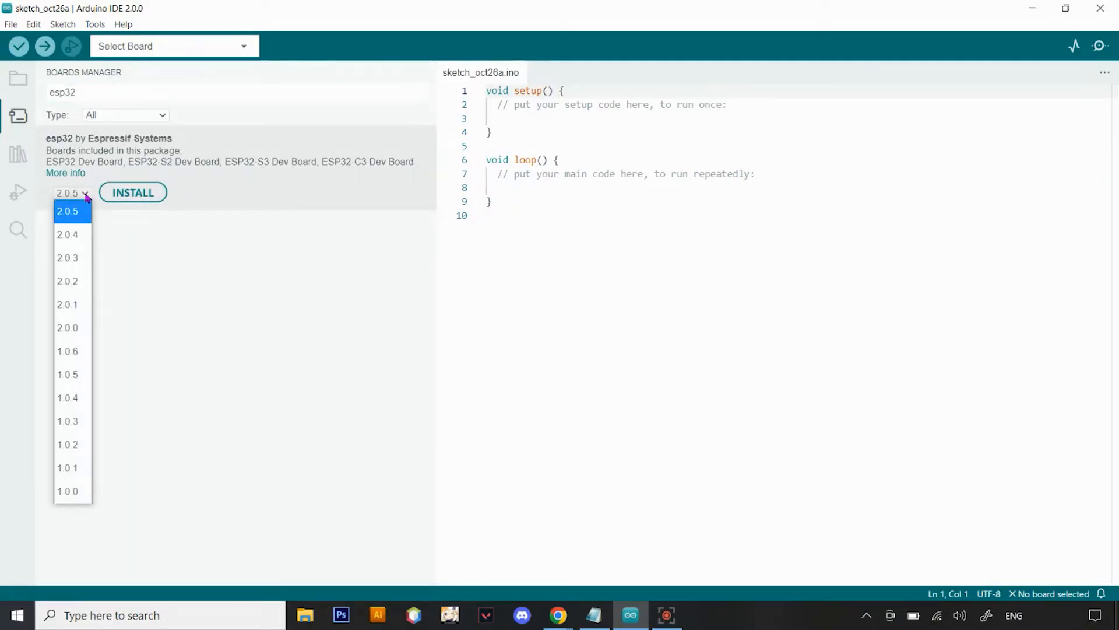
{"action": "left_click", "coordinate": [75, 359]}
{"action": "mouse_move", "coordinate": [362, 141]}
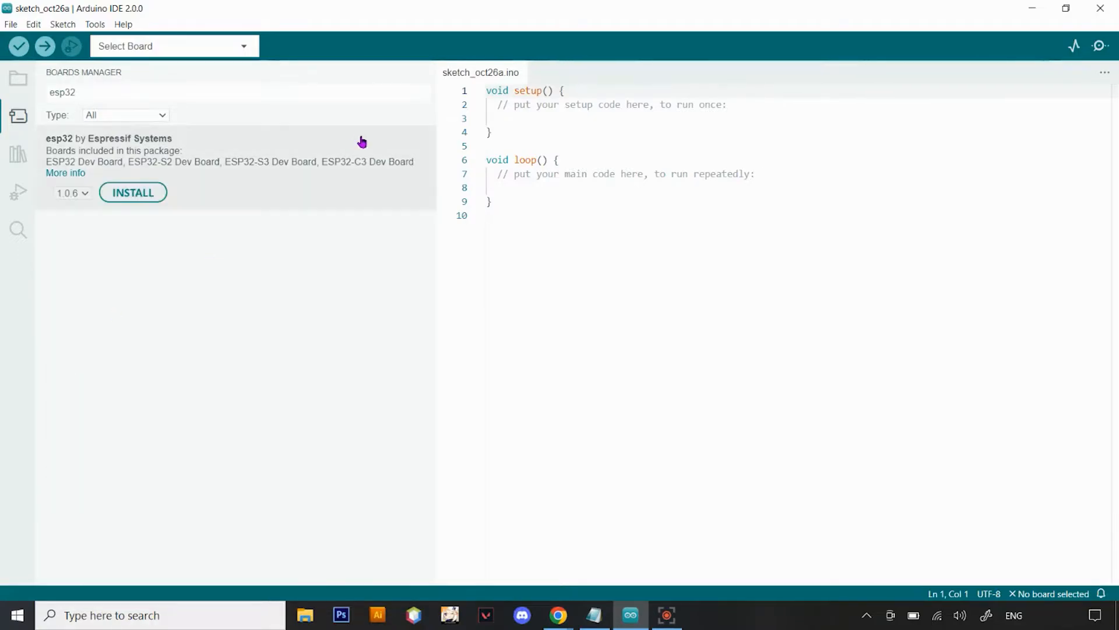
{"action": "left_click", "coordinate": [140, 194]}
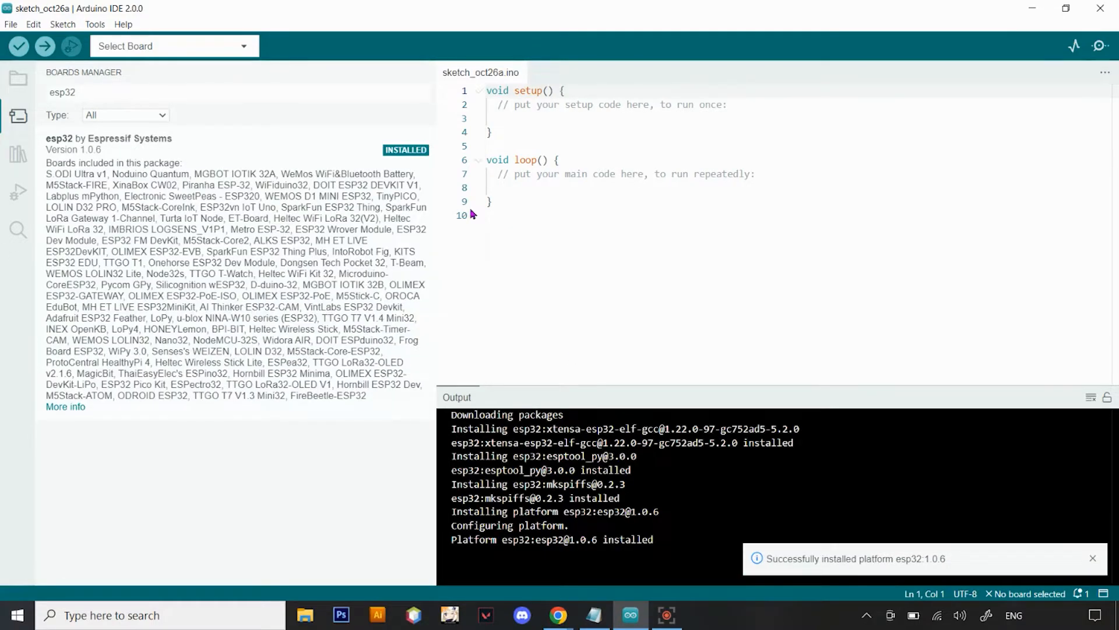
Look over the other versions offered for the esp32 package and close the Boards Manager
{"action": "left_click", "coordinate": [71, 426]}
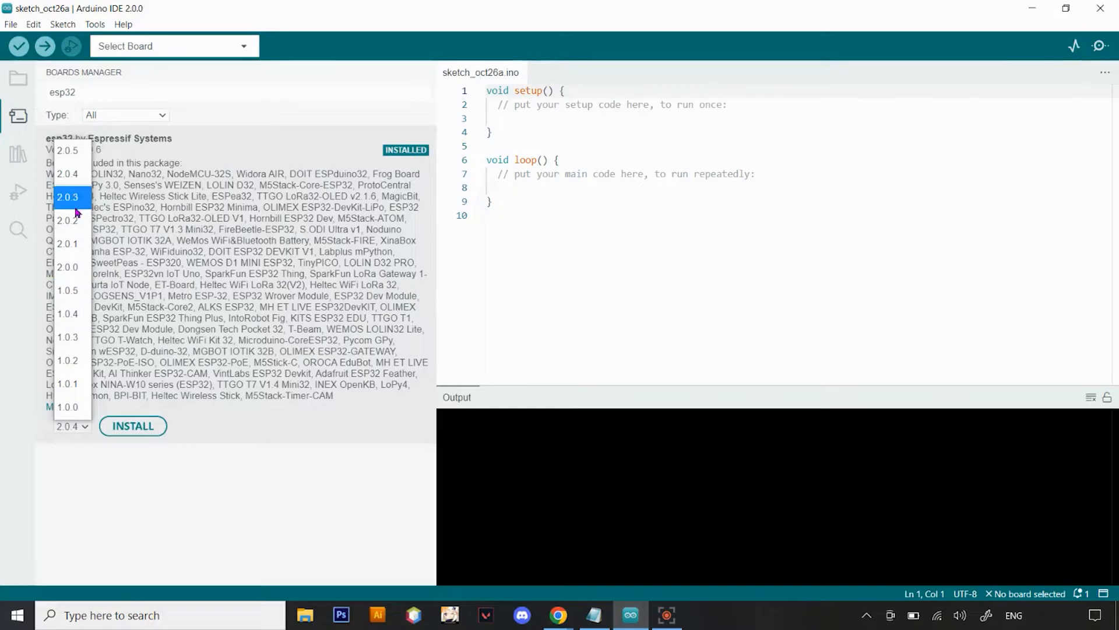
{"action": "left_click", "coordinate": [95, 24]}
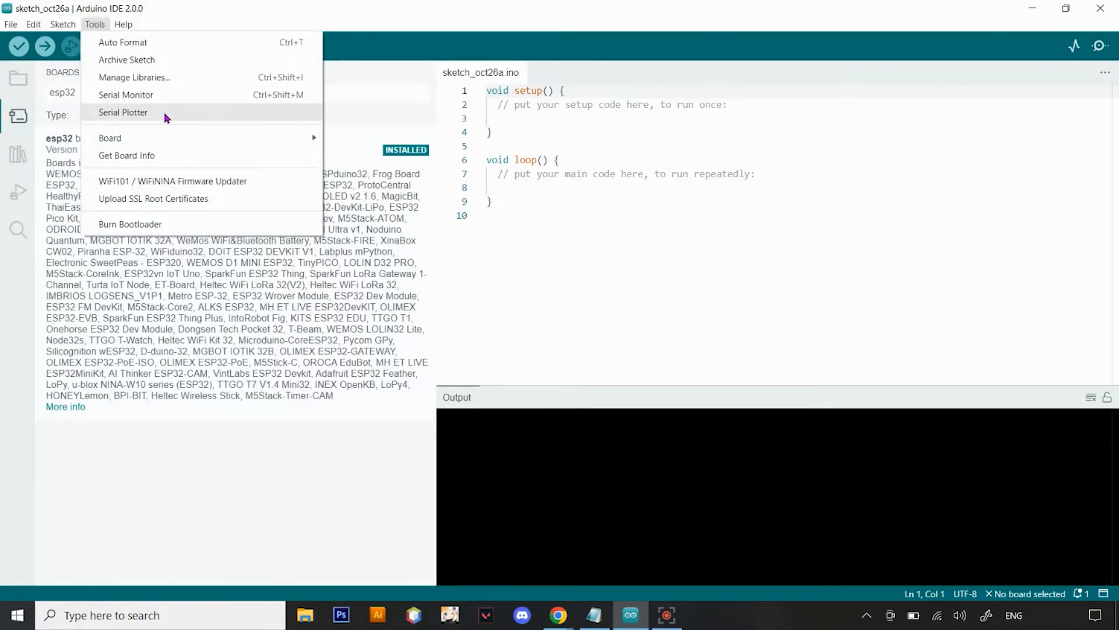
{"action": "mouse_move", "coordinate": [192, 140]}
{"action": "left_click", "coordinate": [392, 140]}
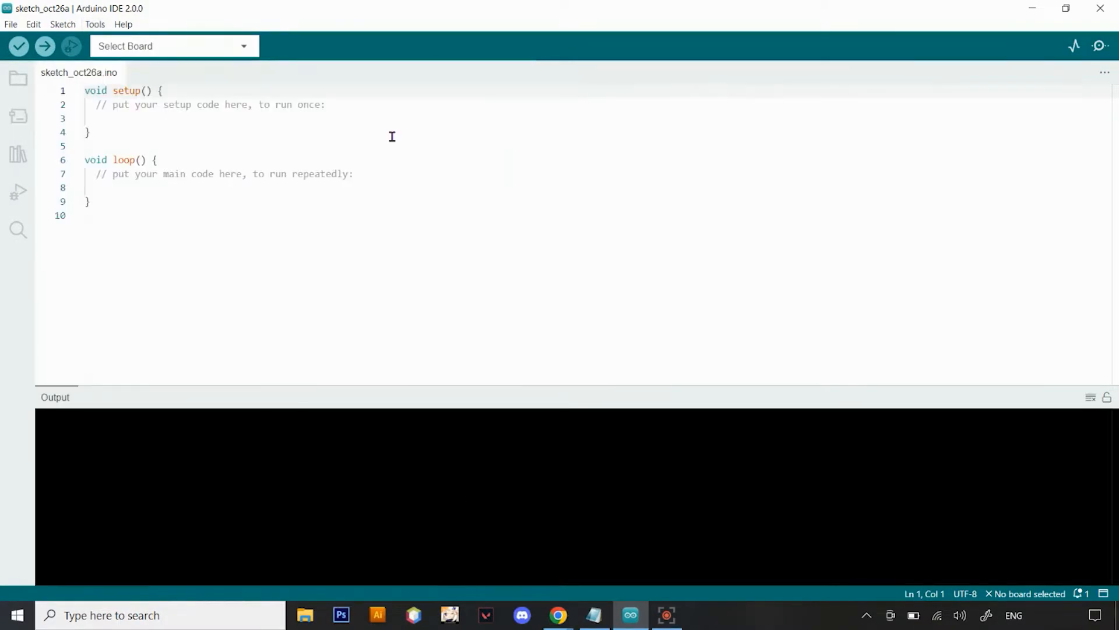
Examine the board models available in the esp32 and esp8266 groups of the board selection
{"action": "left_click", "coordinate": [95, 24]}
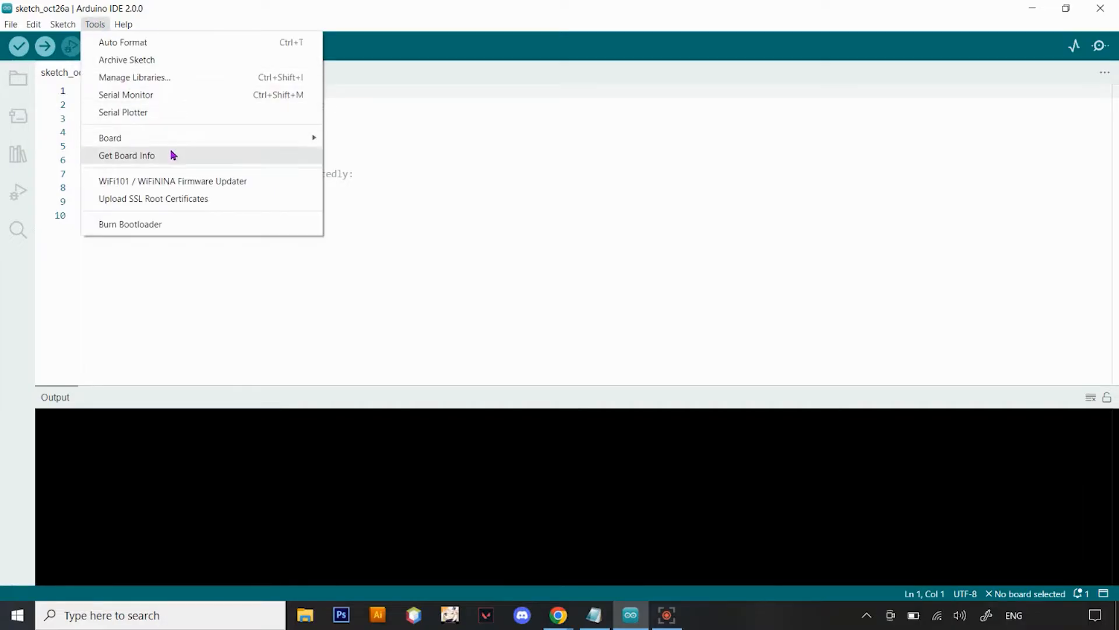
{"action": "mouse_move", "coordinate": [193, 140]}
{"action": "mouse_move", "coordinate": [358, 186]}
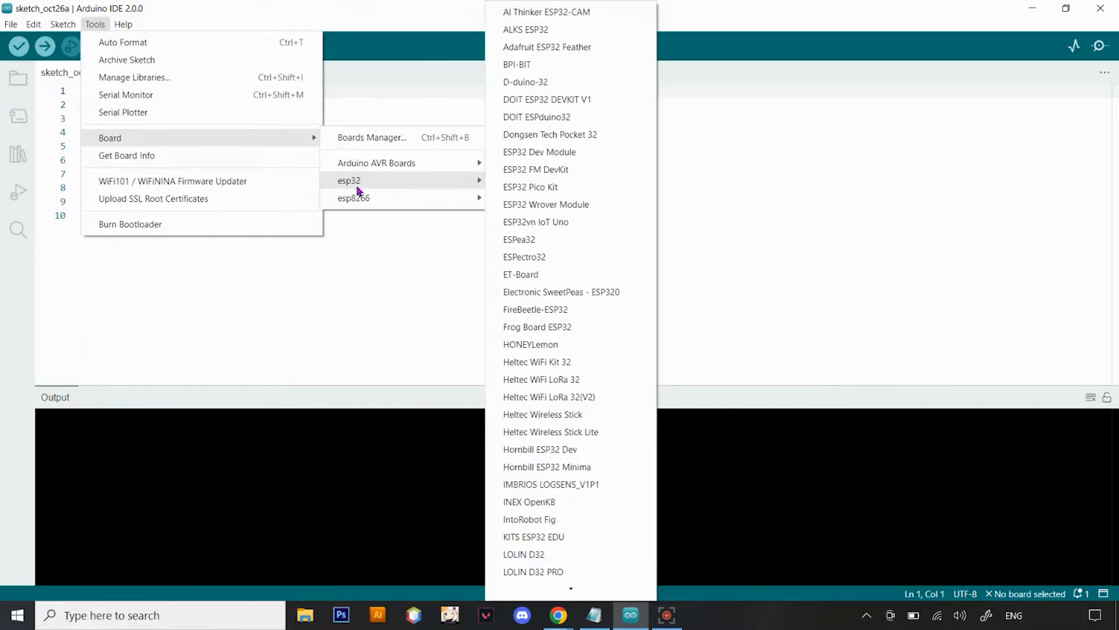
{"action": "mouse_move", "coordinate": [376, 204]}
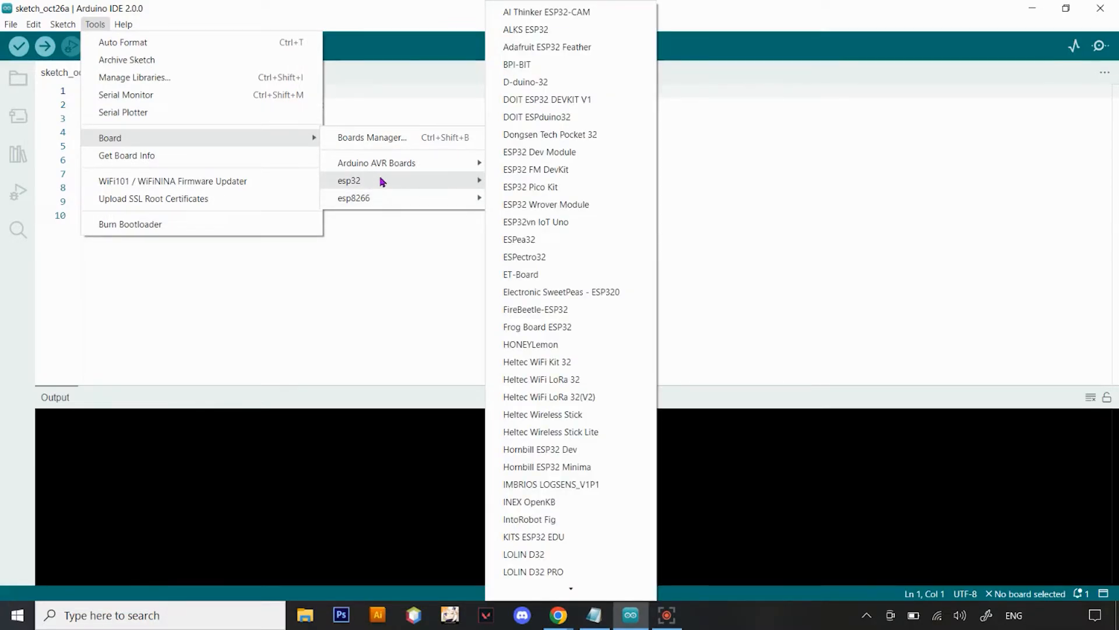
Open the Library Manager, widen its panel to about twice the width, and search for blynk
{"action": "left_click", "coordinate": [379, 229]}
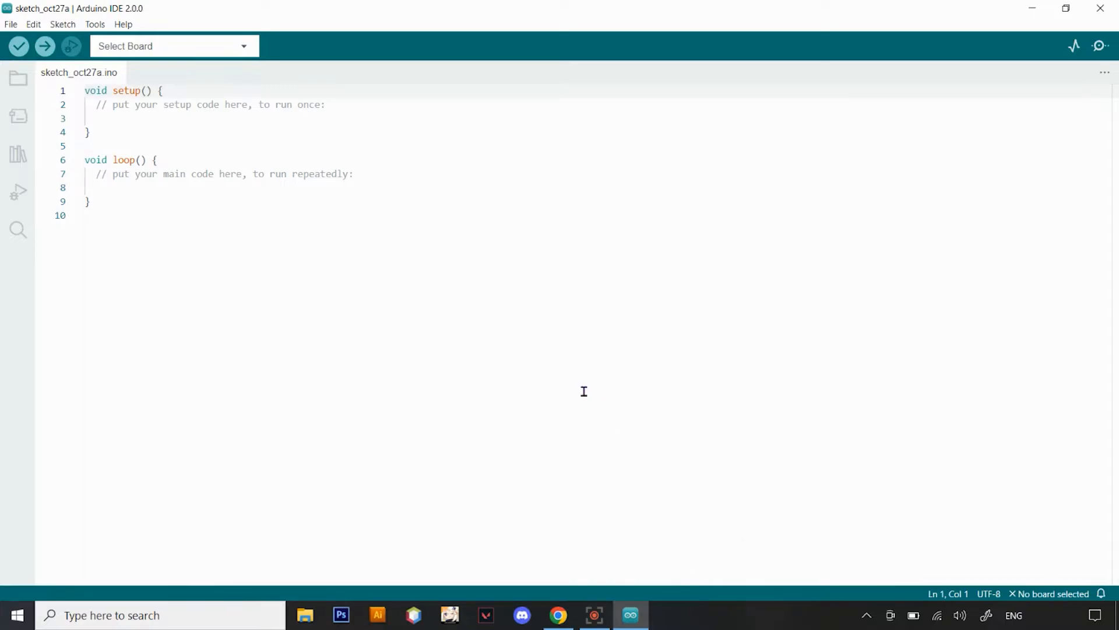
{"action": "left_click", "coordinate": [95, 25]}
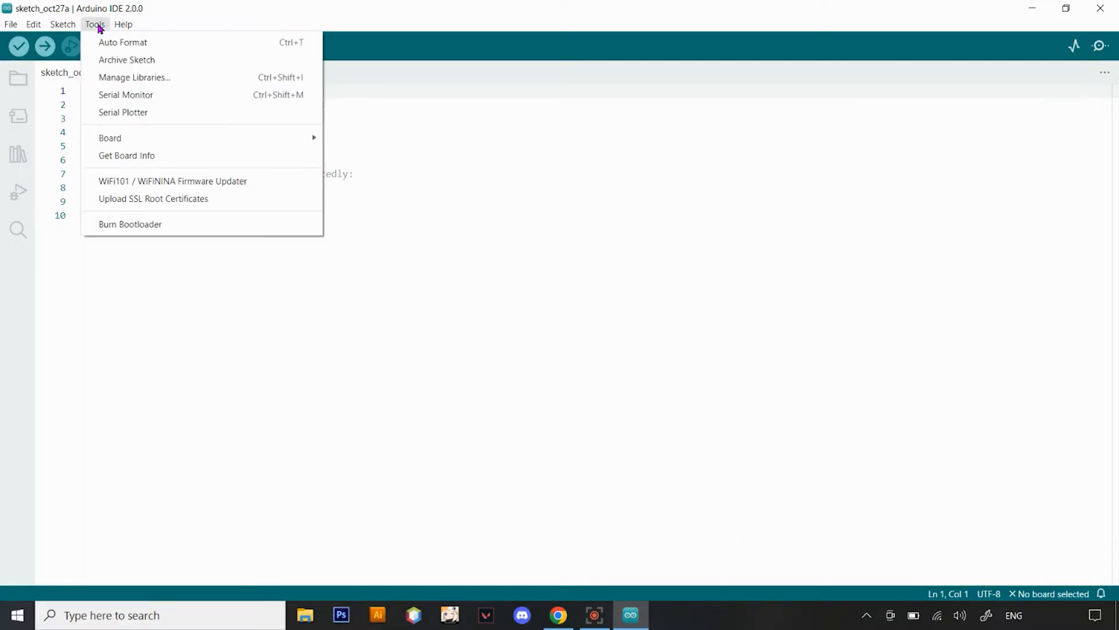
{"action": "left_click", "coordinate": [186, 78]}
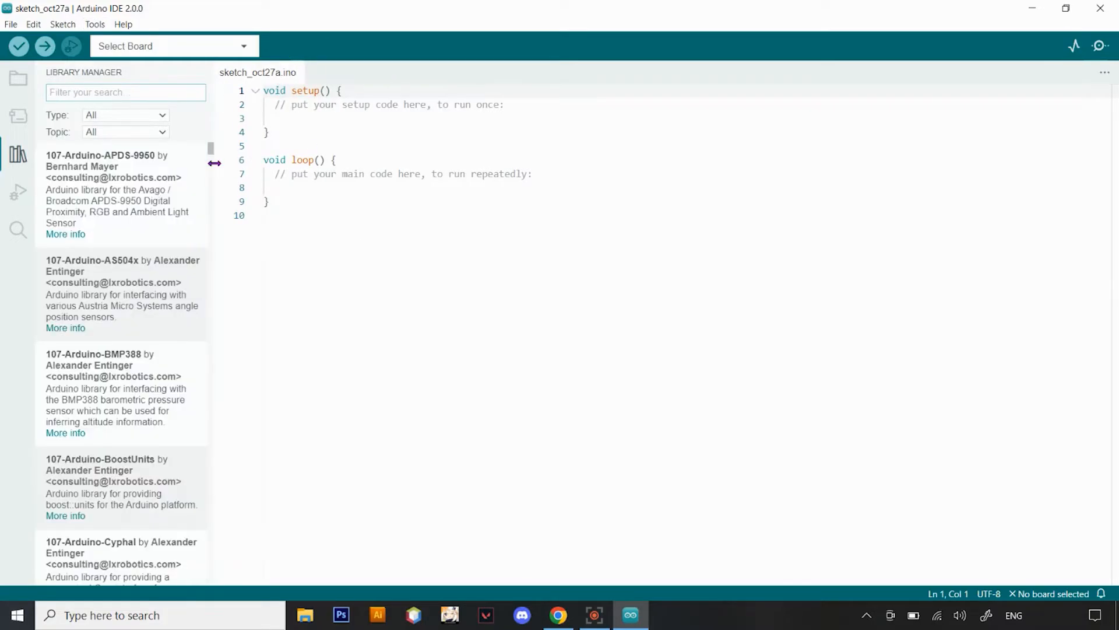
{"action": "left_click_drag", "start_coordinate": [215, 163], "coordinate": [429, 175]}
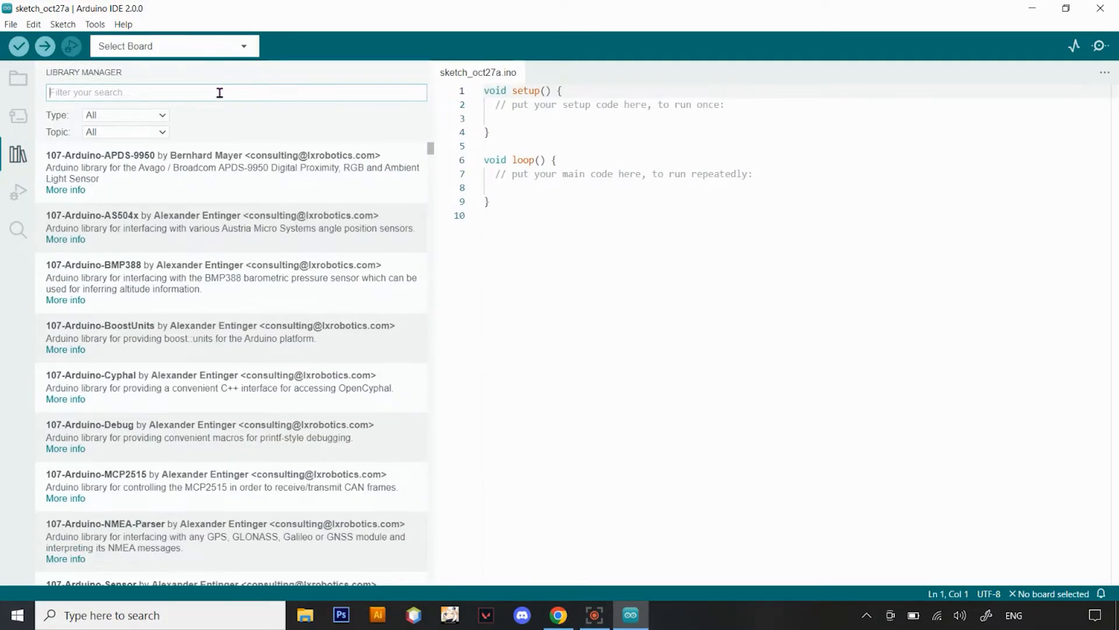
{"action": "type", "text": "blynk"}
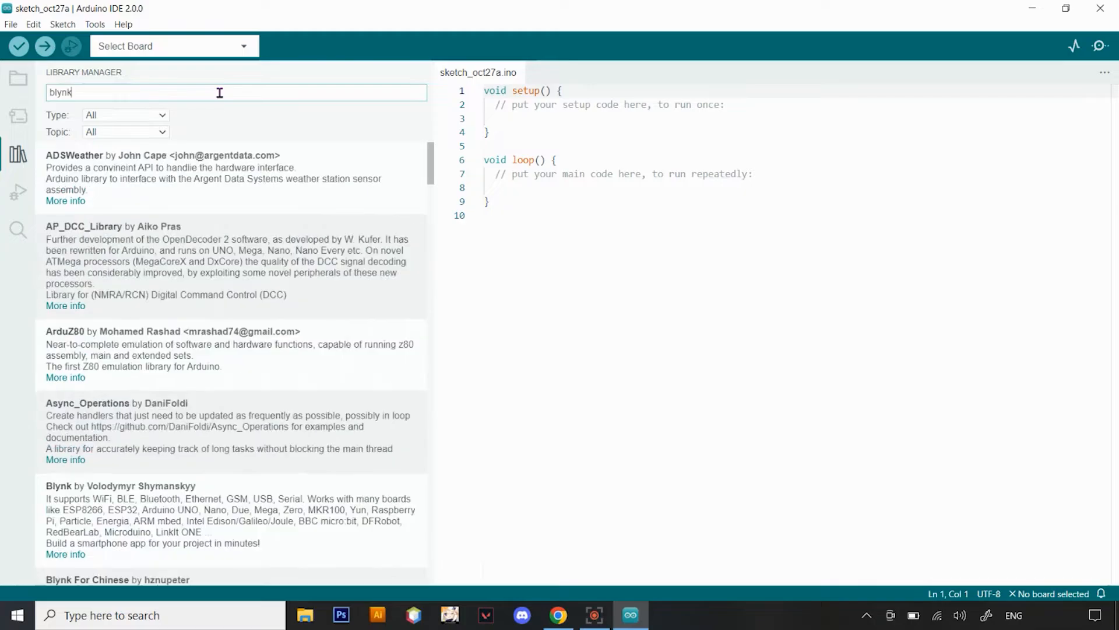
Install version 1.1.0 of the Blynk library and close the Library Manager
{"action": "mouse_move", "coordinate": [181, 194]}
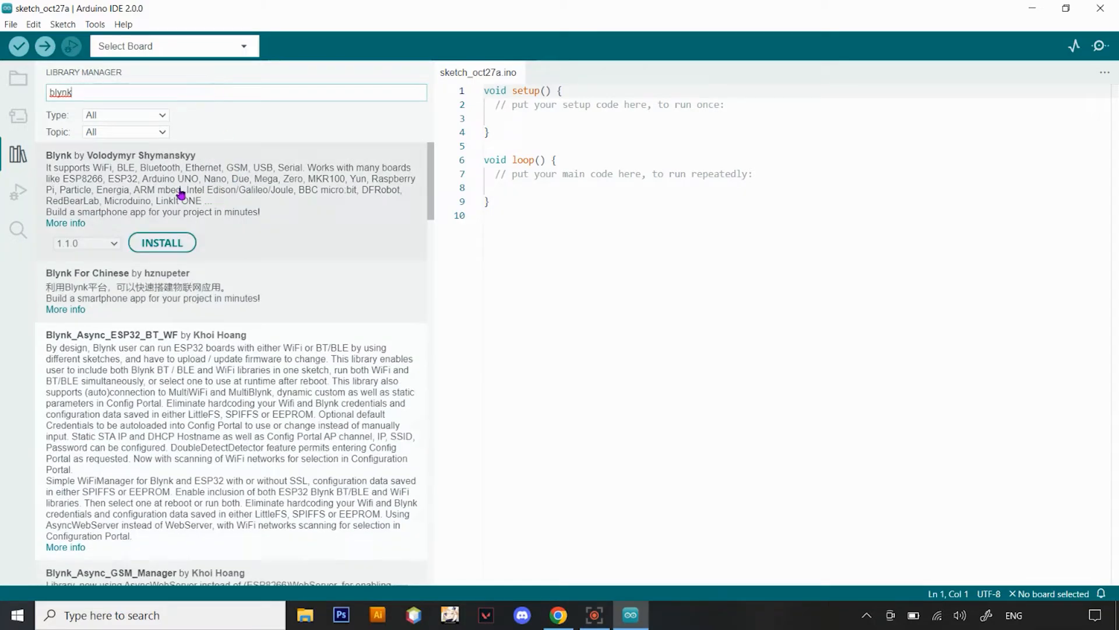
{"action": "left_click", "coordinate": [117, 248]}
{"action": "left_click", "coordinate": [117, 257]}
{"action": "left_click", "coordinate": [163, 243]}
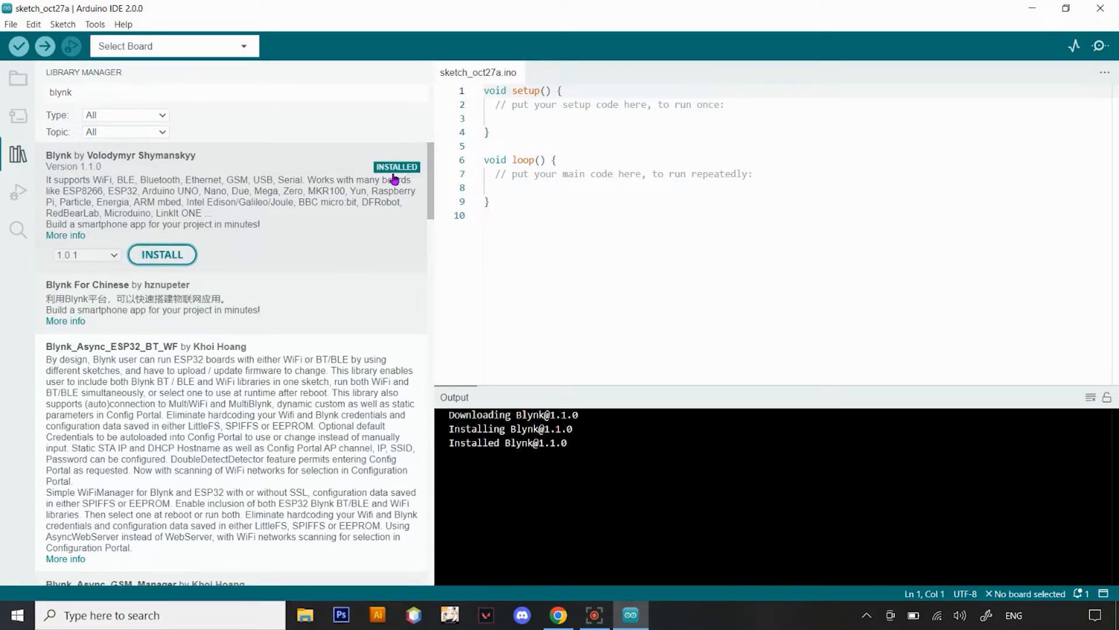
{"action": "left_click", "coordinate": [93, 24]}
{"action": "left_click", "coordinate": [141, 81]}
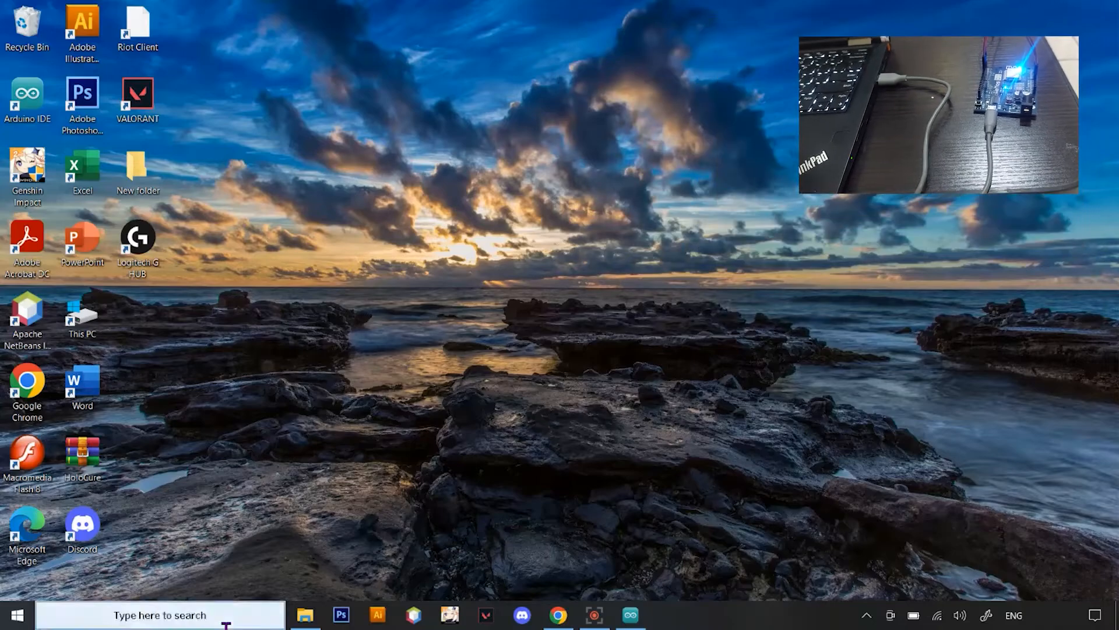
Find Device Manager through the Windows search and open it
{"action": "left_click", "coordinate": [226, 617]}
{"action": "type", "text": "devi"}
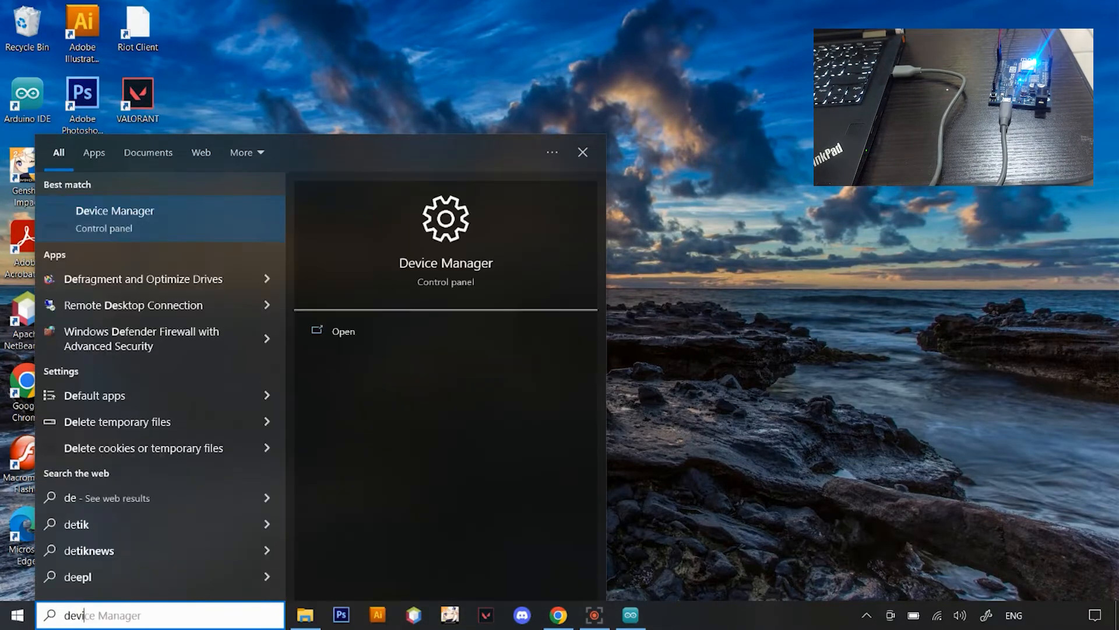
{"action": "type", "text": "ce"}
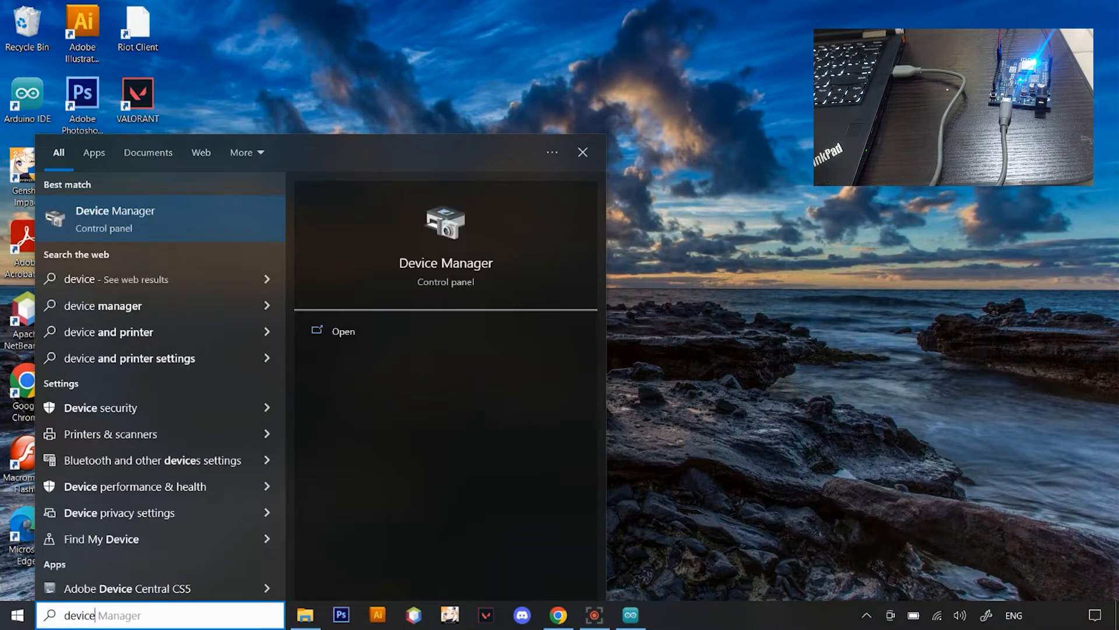
{"action": "left_click", "coordinate": [344, 332]}
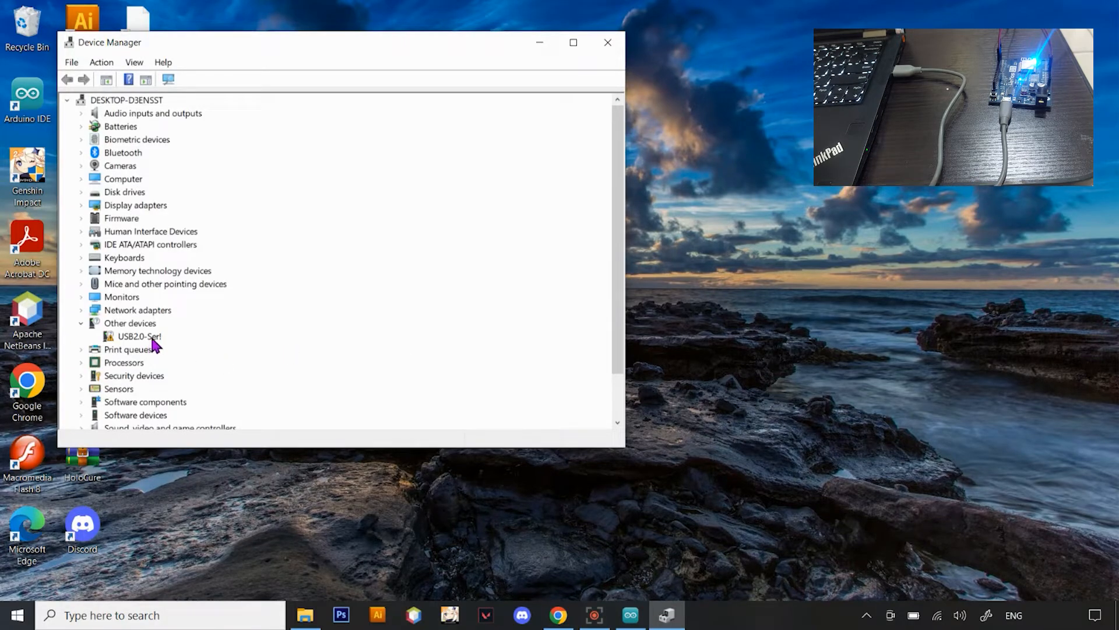
Try to update the driver of the USB2.0-Ser! device by searching automatically and through Windows Update, then close its properties
{"action": "double_click", "coordinate": [147, 338]}
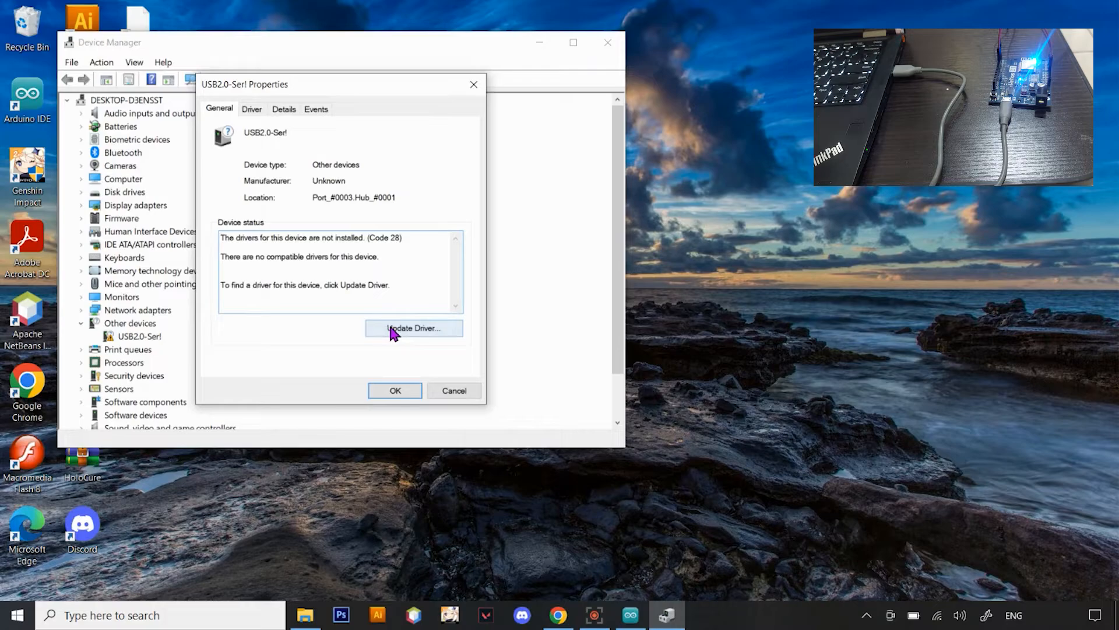
{"action": "left_click", "coordinate": [394, 330]}
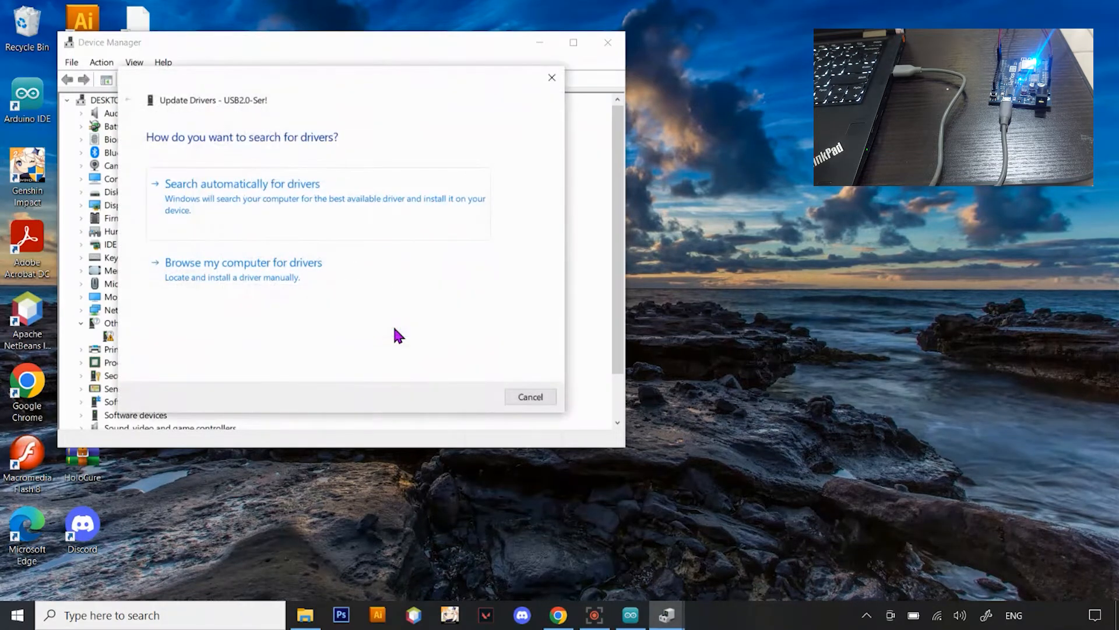
{"action": "left_click", "coordinate": [289, 190]}
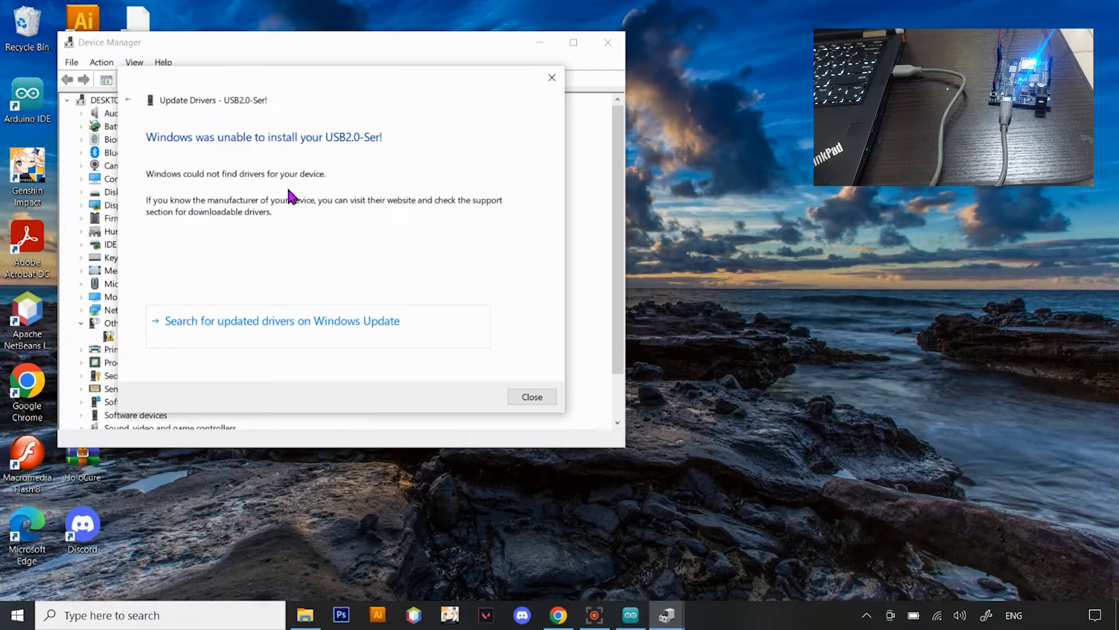
{"action": "left_click", "coordinate": [348, 330]}
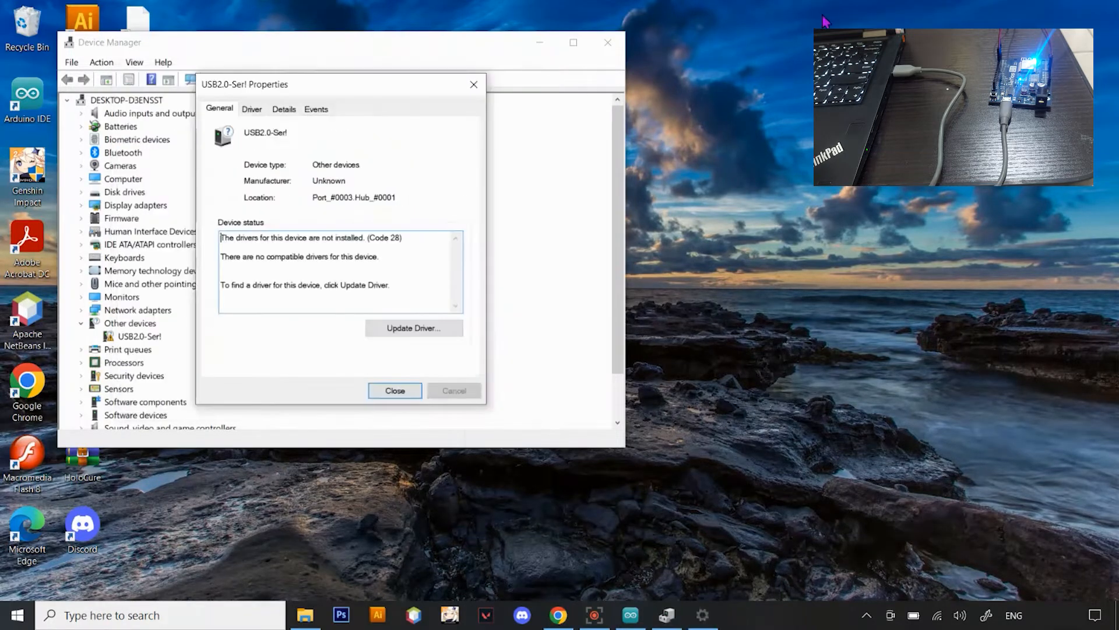
{"action": "left_click", "coordinate": [395, 390]}
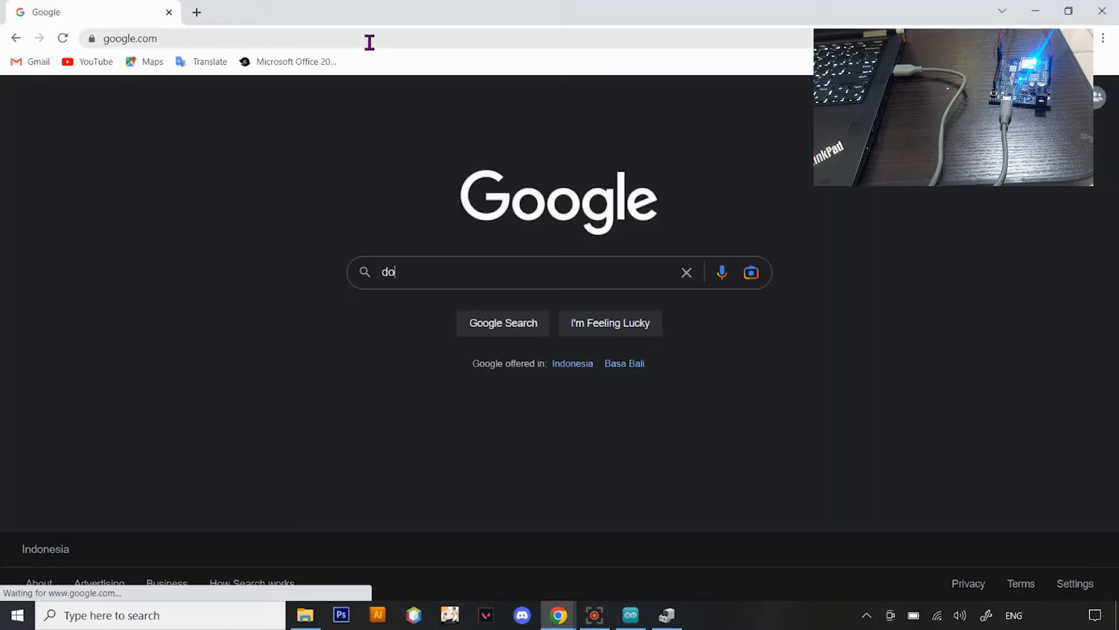
Switch to Chrome, search Google for "download ch340 driver windows 10", and open the arduined.eu driver download page
{"action": "type", "text": "wnload ch3"}
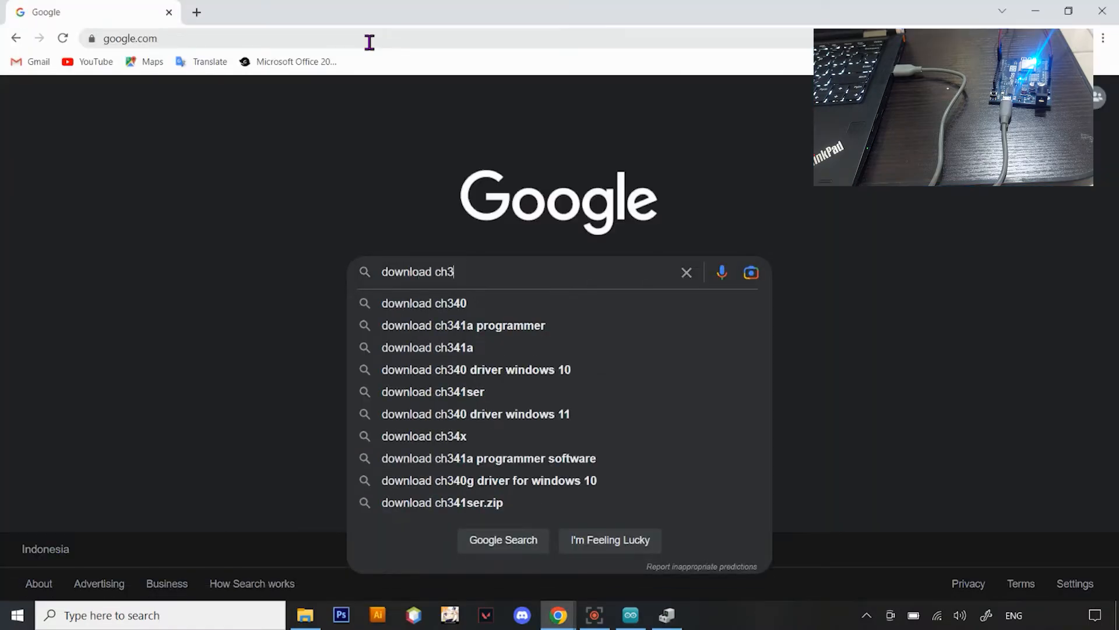
{"action": "type", "text": "40"}
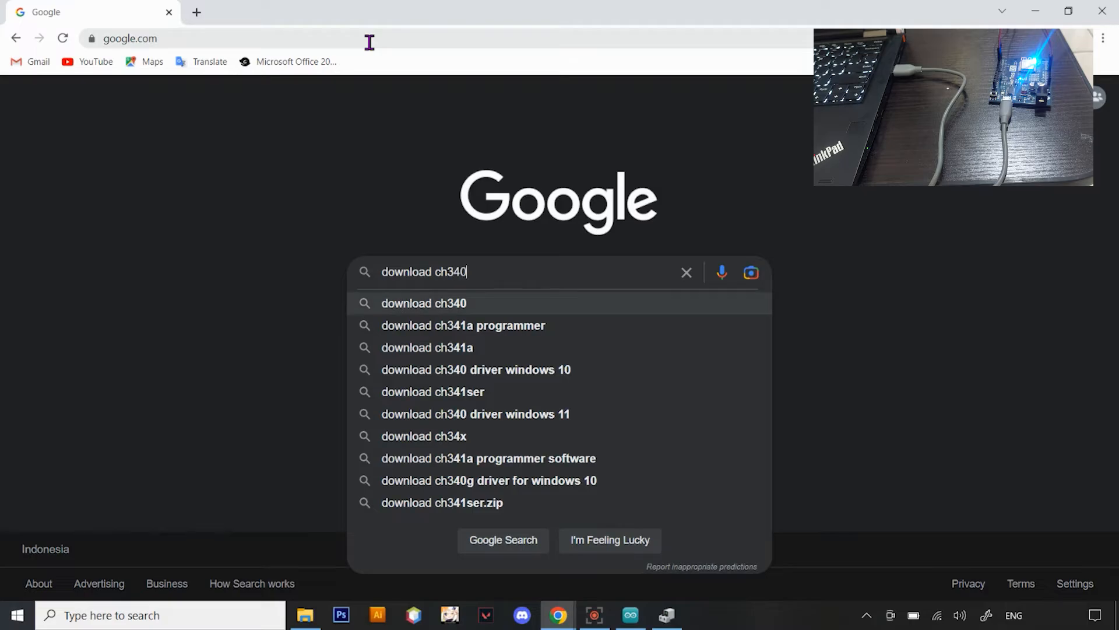
{"action": "left_click", "coordinate": [475, 369]}
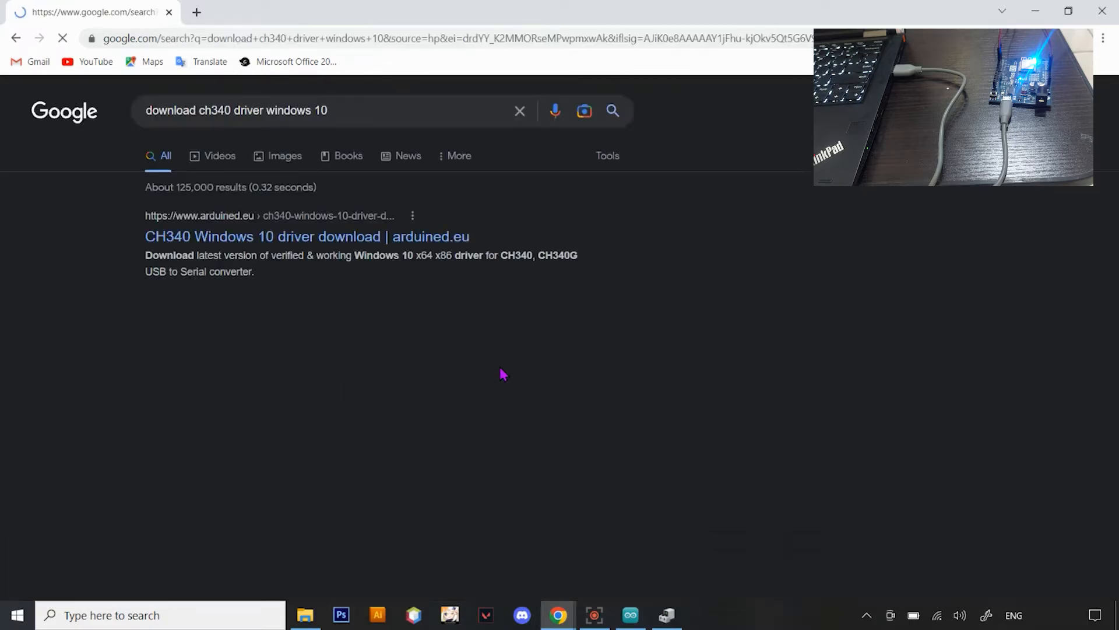
{"action": "left_click", "coordinate": [380, 242]}
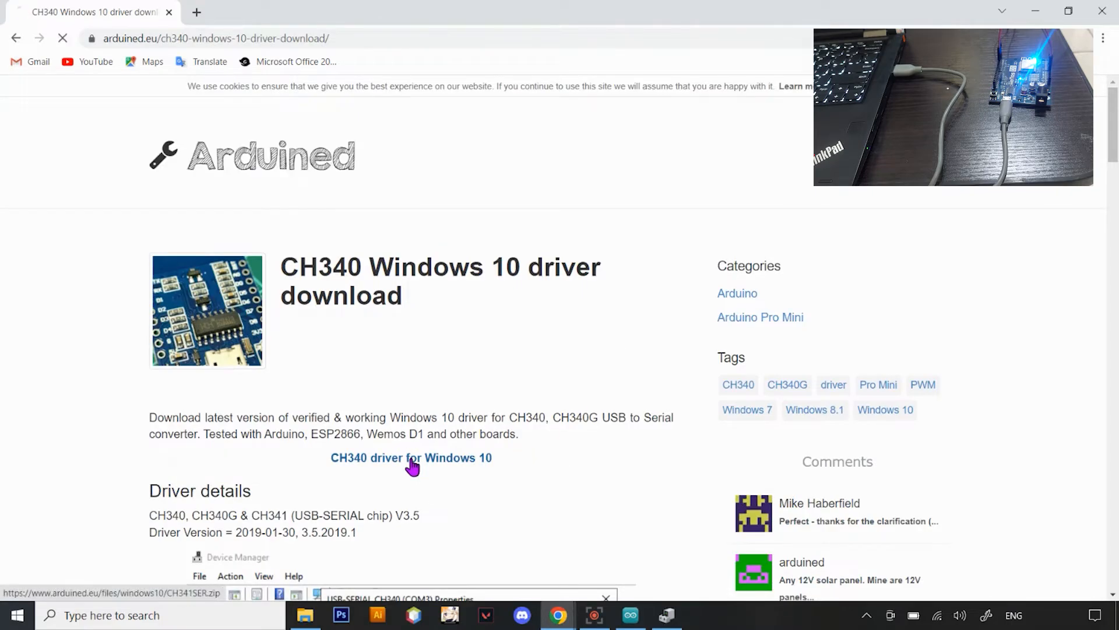
Download the CH340 driver for Windows 10 and show CH341SER.zip in its folder
{"action": "left_click", "coordinate": [412, 460]}
{"action": "left_click", "coordinate": [156, 580]}
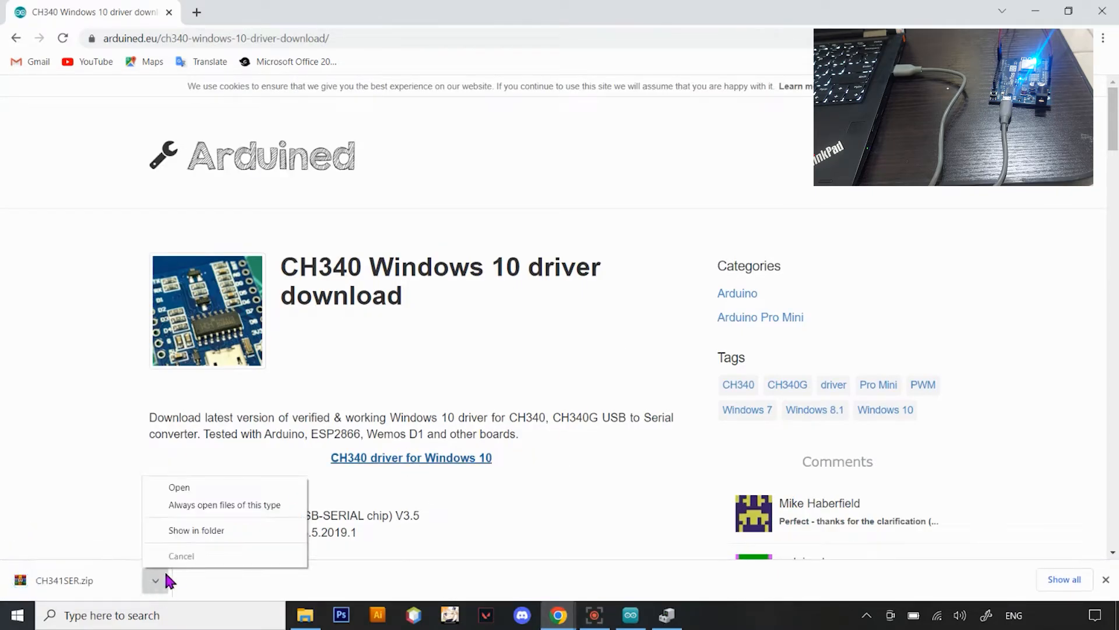
{"action": "left_click", "coordinate": [196, 530]}
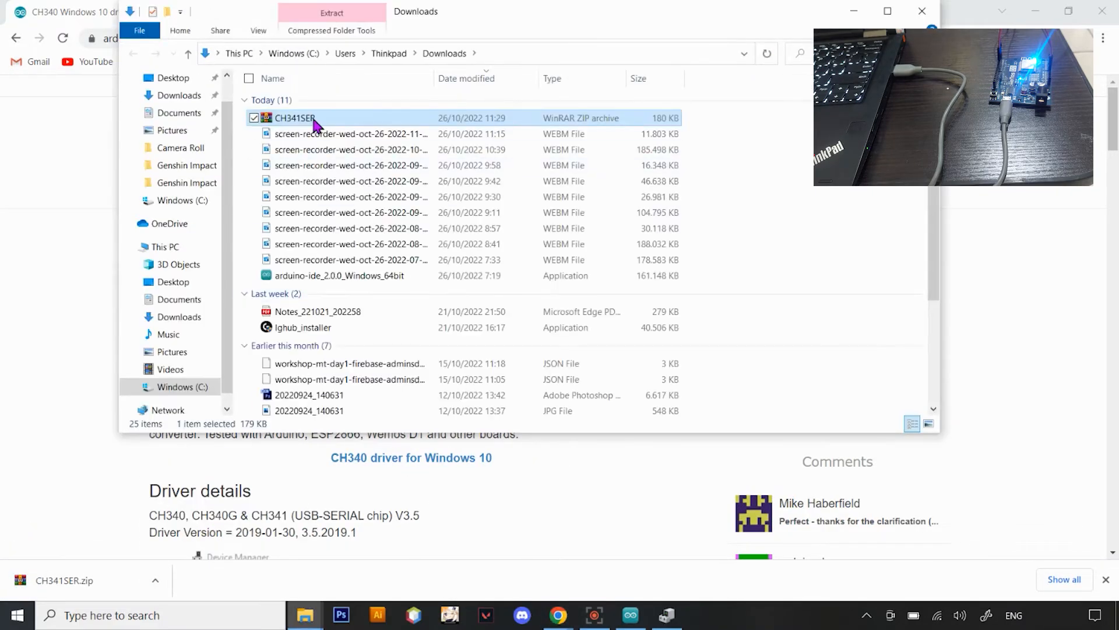
Put the CH341SER archive in the C:\Arduino folder and extract its contents there
{"action": "left_click", "coordinate": [187, 388]}
{"action": "double_click", "coordinate": [303, 101]}
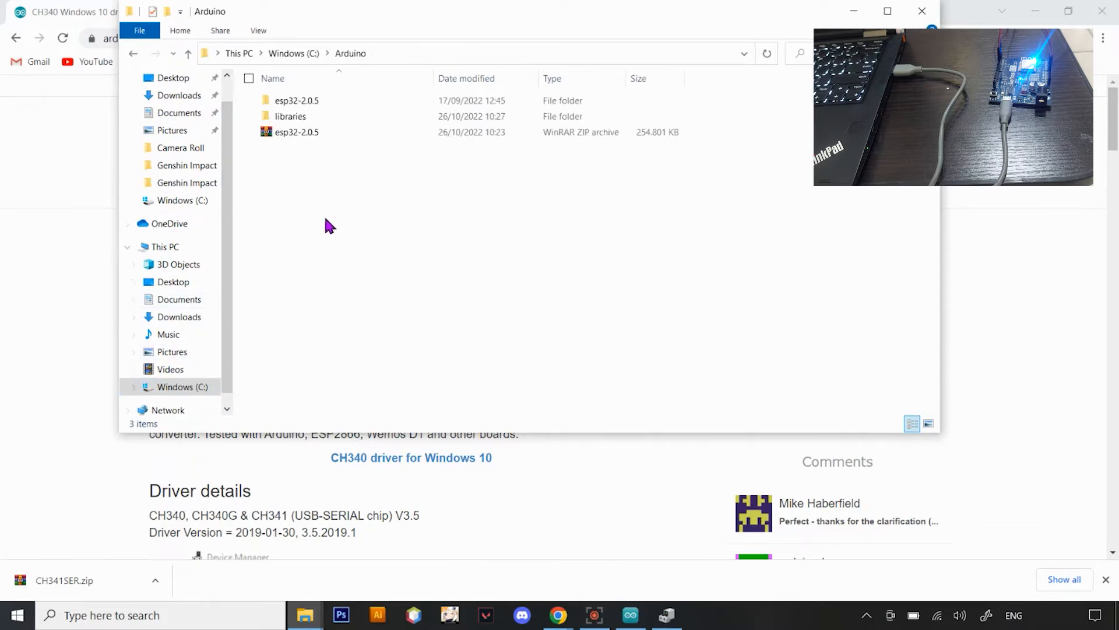
{"action": "right_click", "coordinate": [304, 132]}
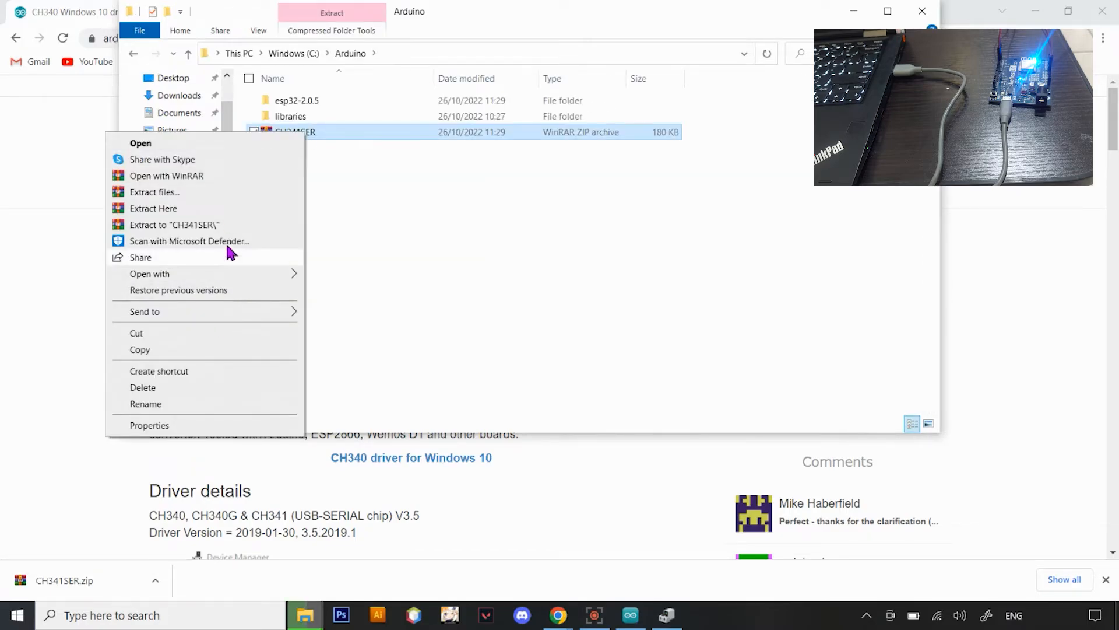
{"action": "left_click", "coordinate": [355, 258]}
{"action": "double_click", "coordinate": [309, 132]}
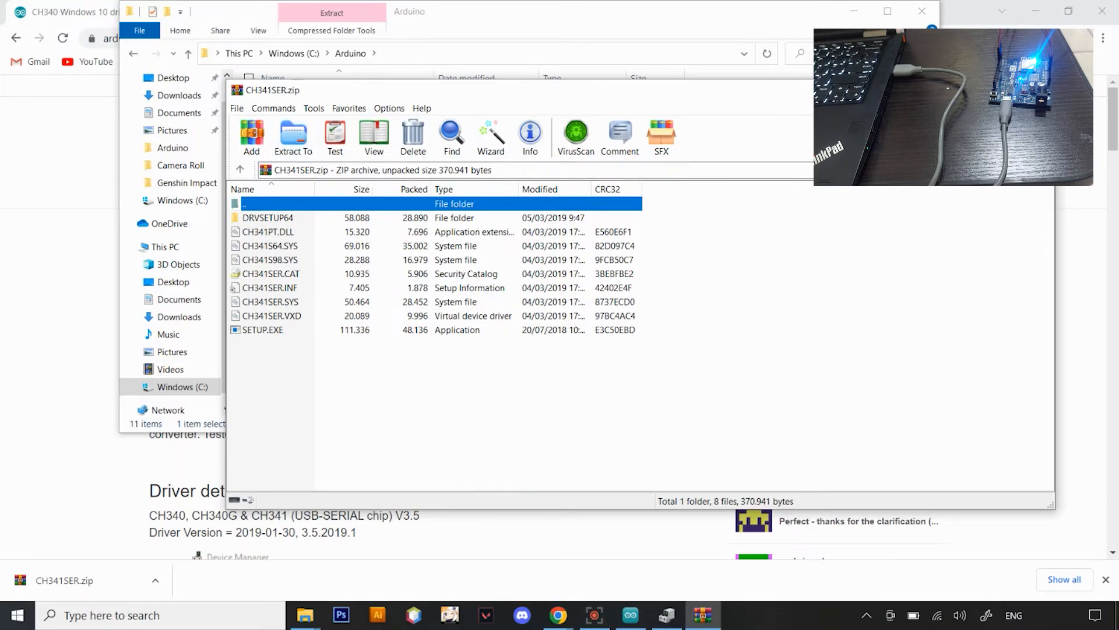
{"action": "left_click", "coordinate": [1039, 90]}
{"action": "left_click", "coordinate": [375, 291]}
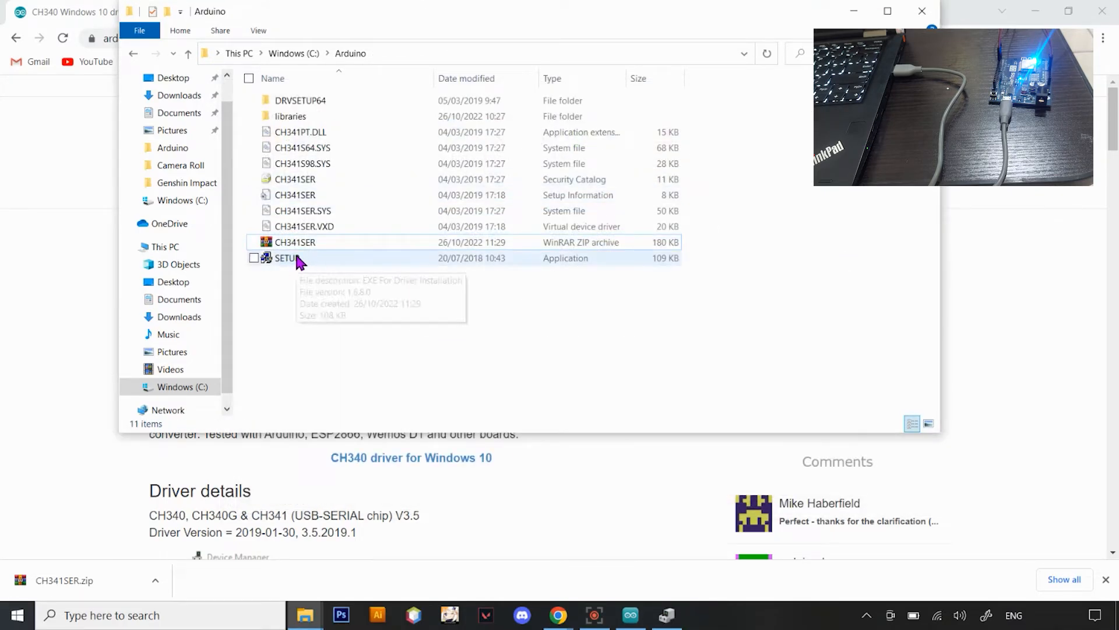
Run the extracted SETUP application to install the CH340 driver and check the device's port in Device Manager
{"action": "double_click", "coordinate": [299, 260]}
{"action": "left_click", "coordinate": [471, 291]}
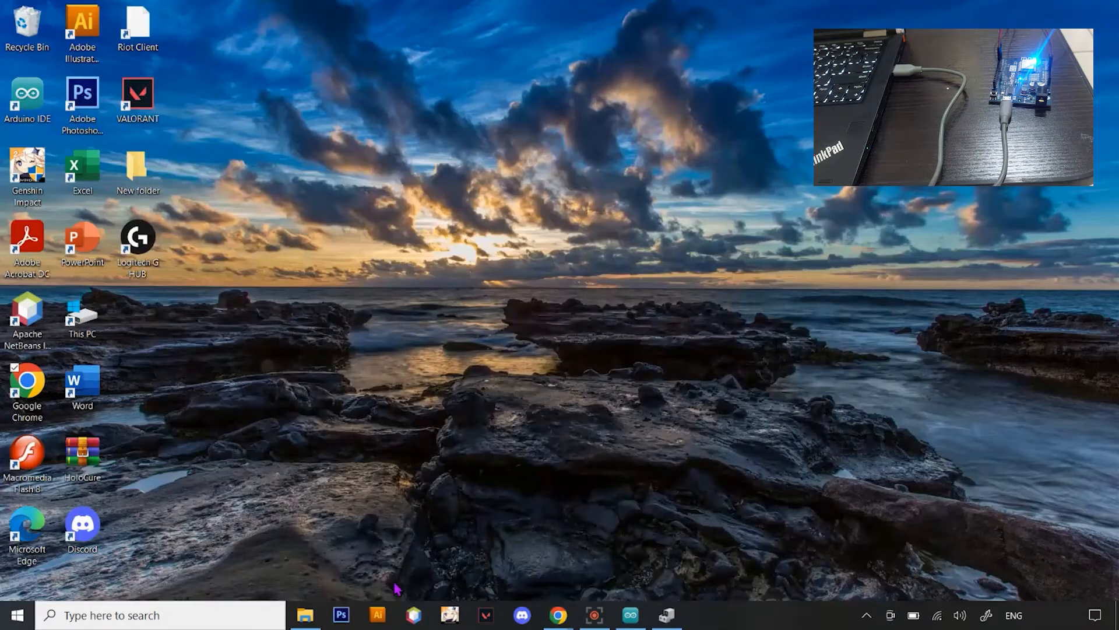
{"action": "left_click", "coordinate": [667, 615]}
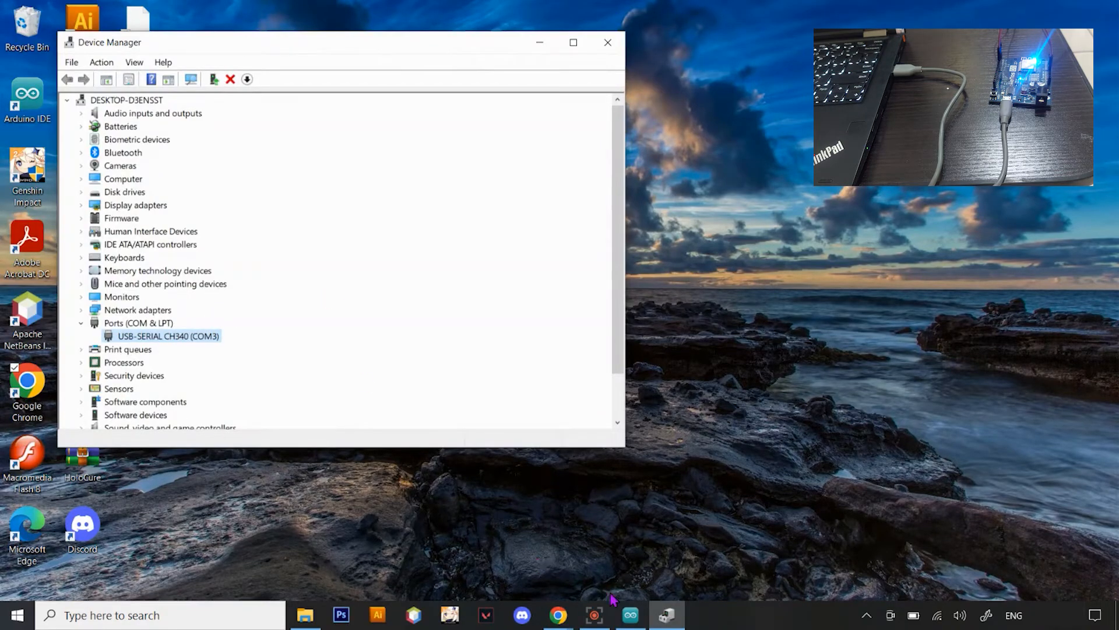
Switch to Arduino IDE and select COM3 as the serial port
{"action": "left_click", "coordinate": [631, 615]}
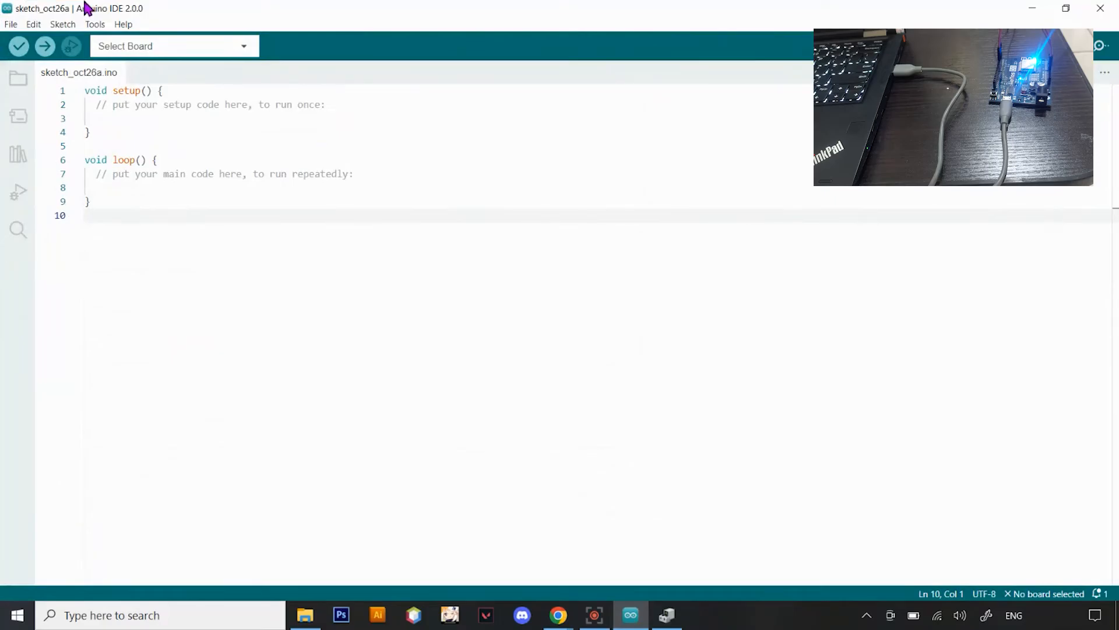
{"action": "left_click", "coordinate": [94, 25]}
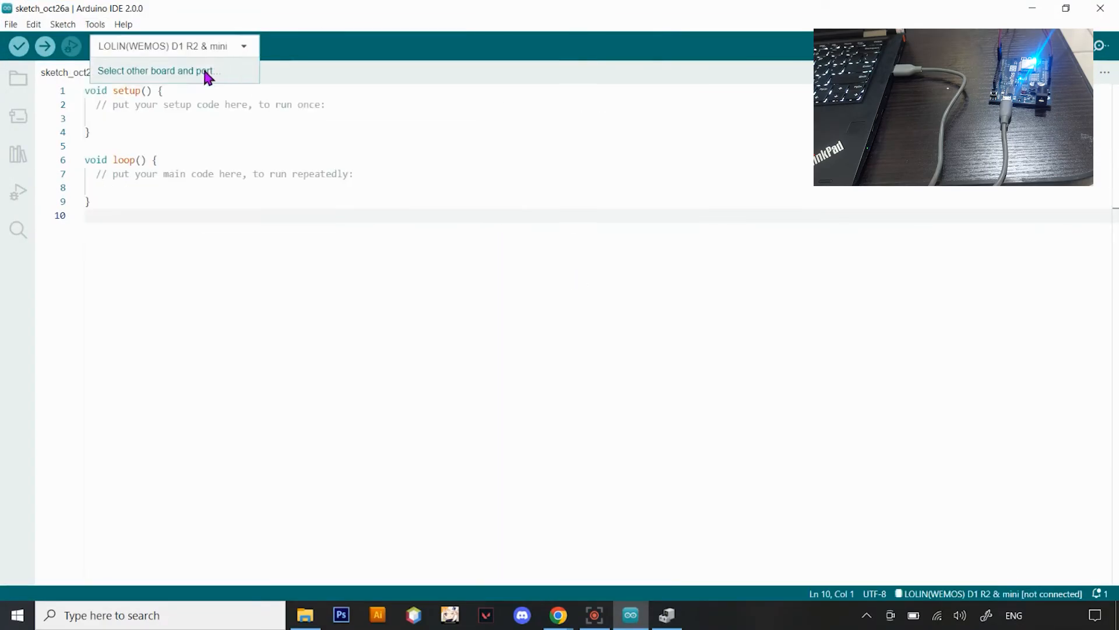
{"action": "left_click", "coordinate": [208, 75]}
{"action": "left_click", "coordinate": [570, 428]}
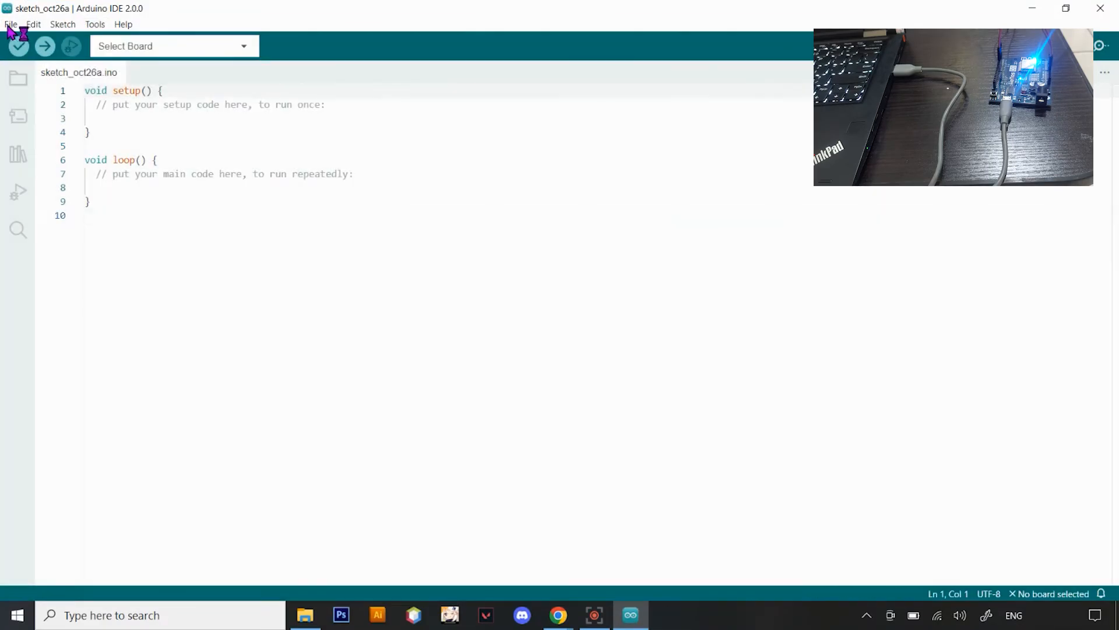
{"action": "left_click", "coordinate": [12, 25]}
{"action": "mouse_move", "coordinate": [33, 25]}
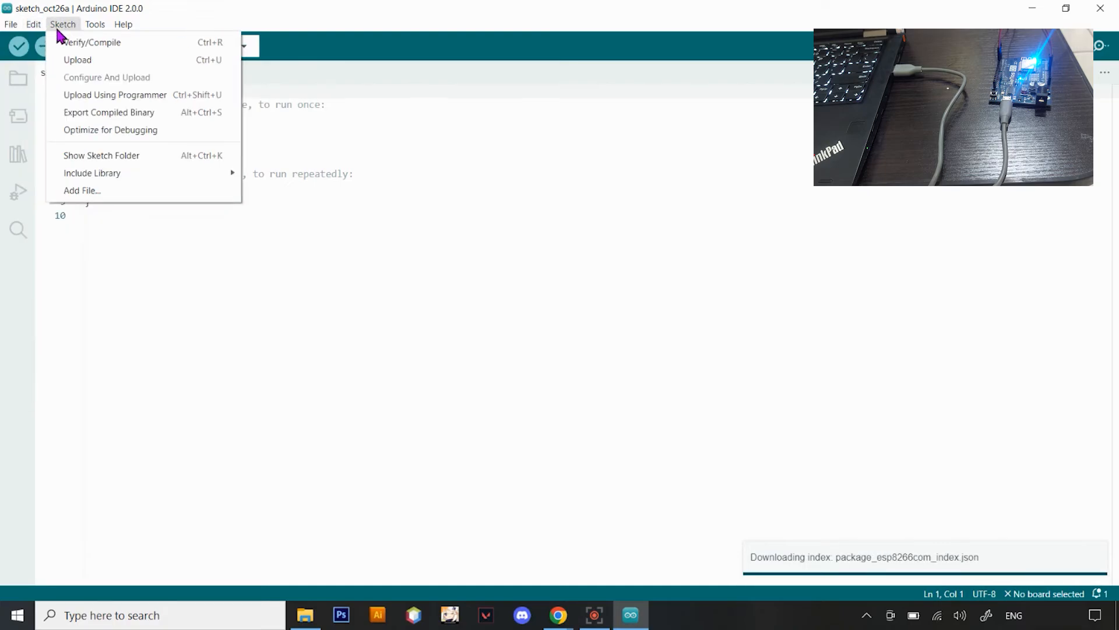
{"action": "mouse_move", "coordinate": [103, 32]}
{"action": "mouse_move", "coordinate": [262, 156]}
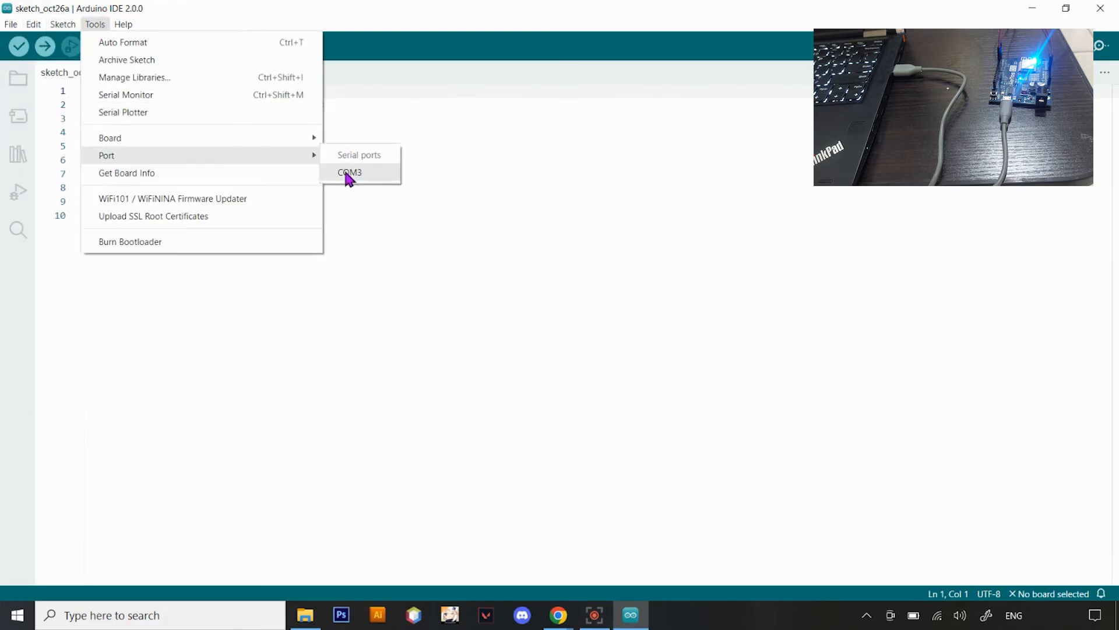
{"action": "left_click", "coordinate": [350, 173]}
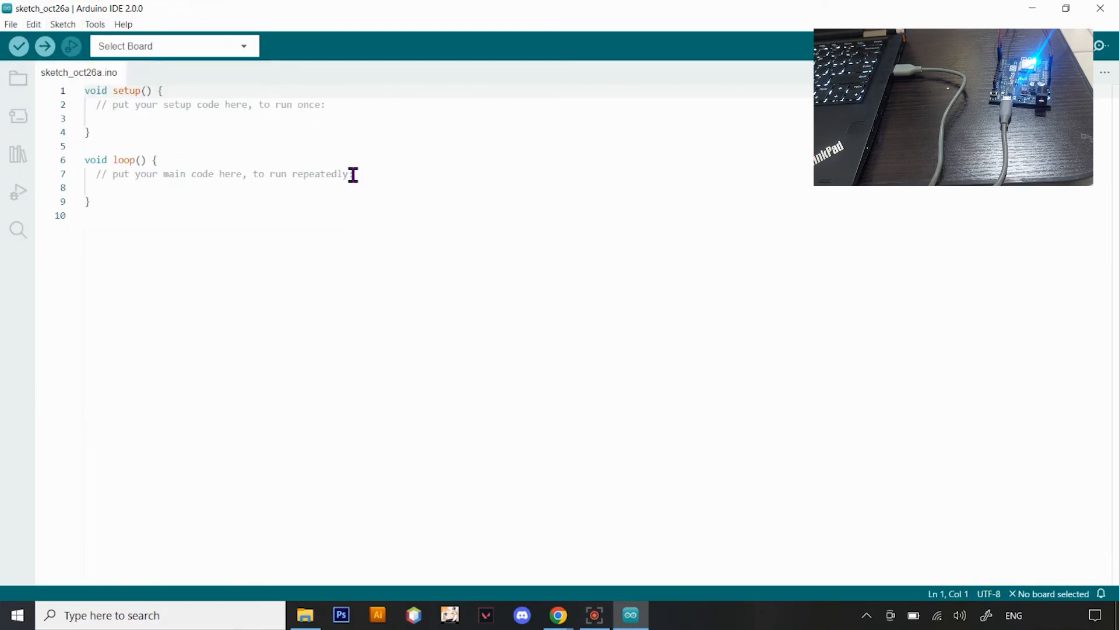
Search the boards for wemos and assign LOLIN(WEMOS) D1 R2 & mini to the COM3 Serial Port (USB)
{"action": "left_click", "coordinate": [244, 48]}
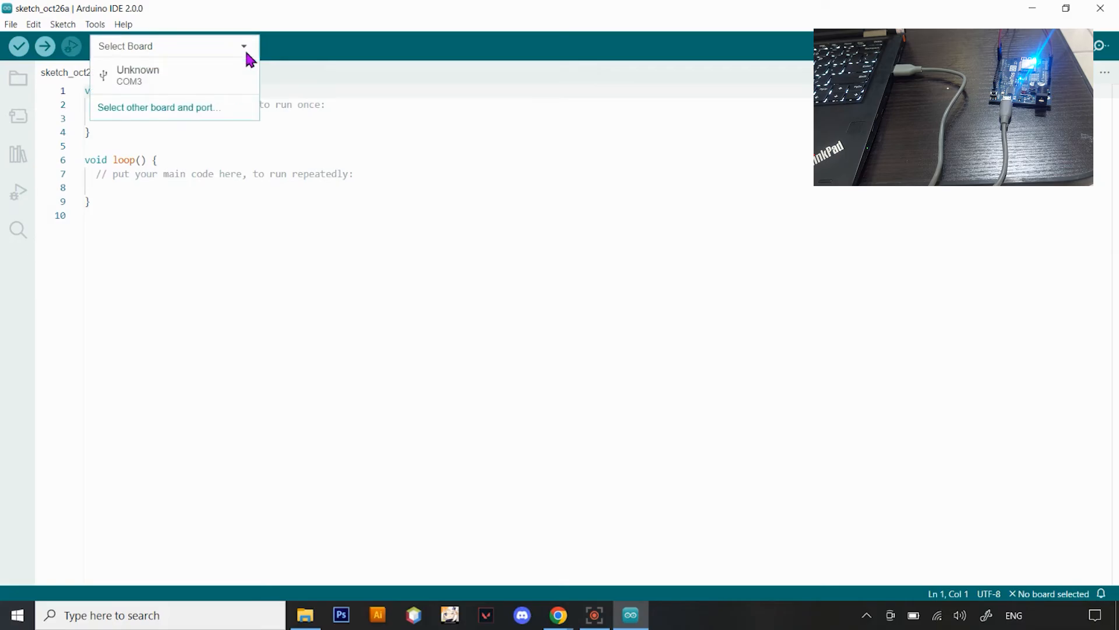
{"action": "left_click", "coordinate": [230, 109]}
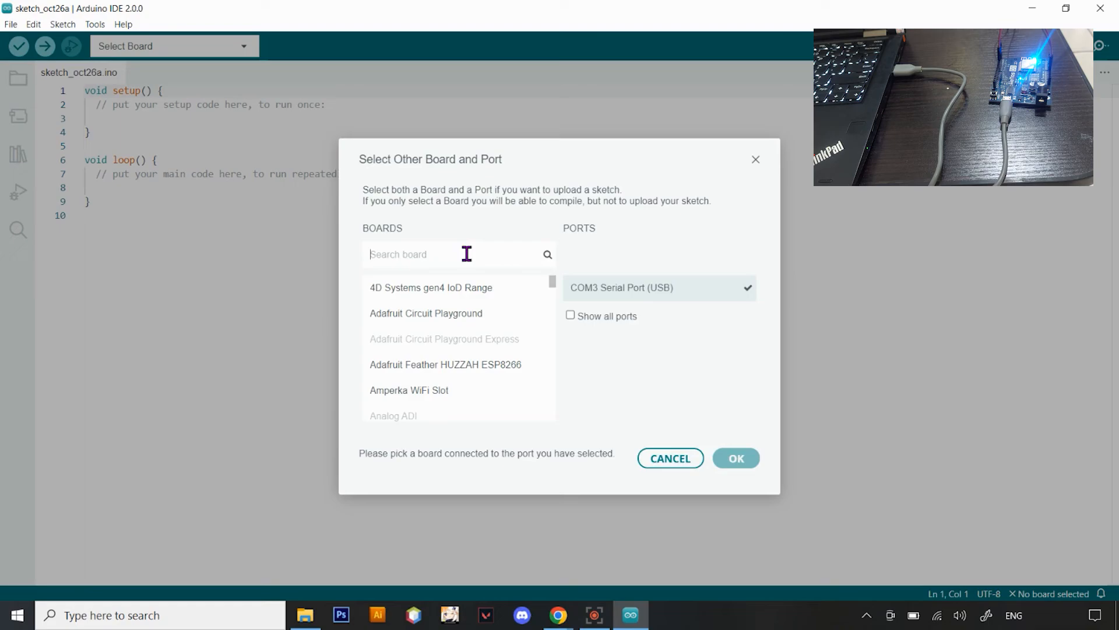
{"action": "type", "text": "wemos"}
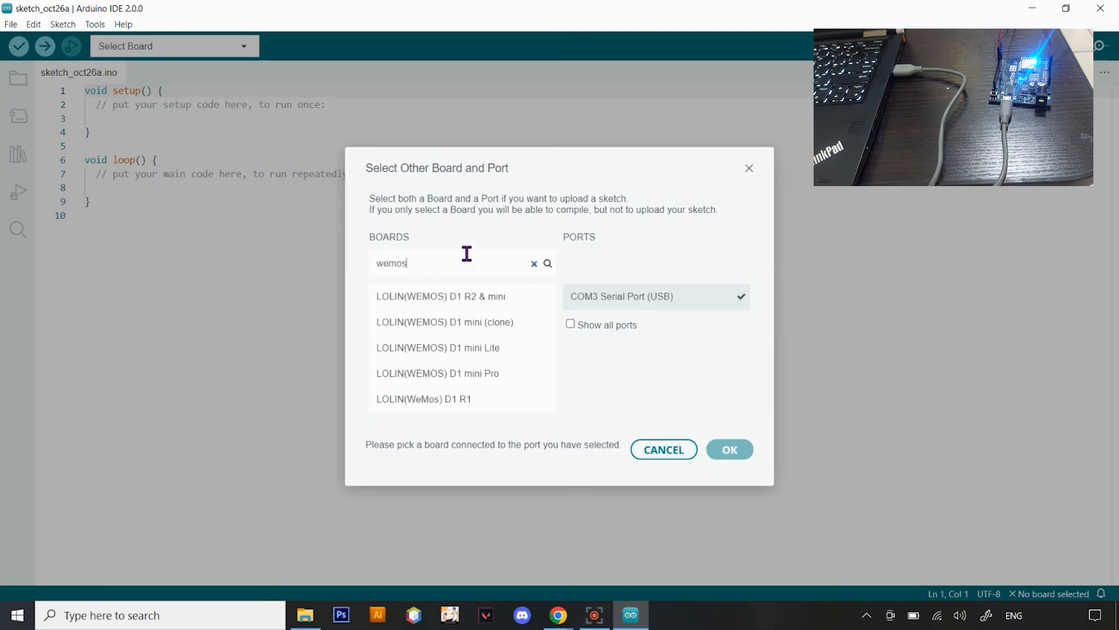
{"action": "left_click", "coordinate": [458, 294]}
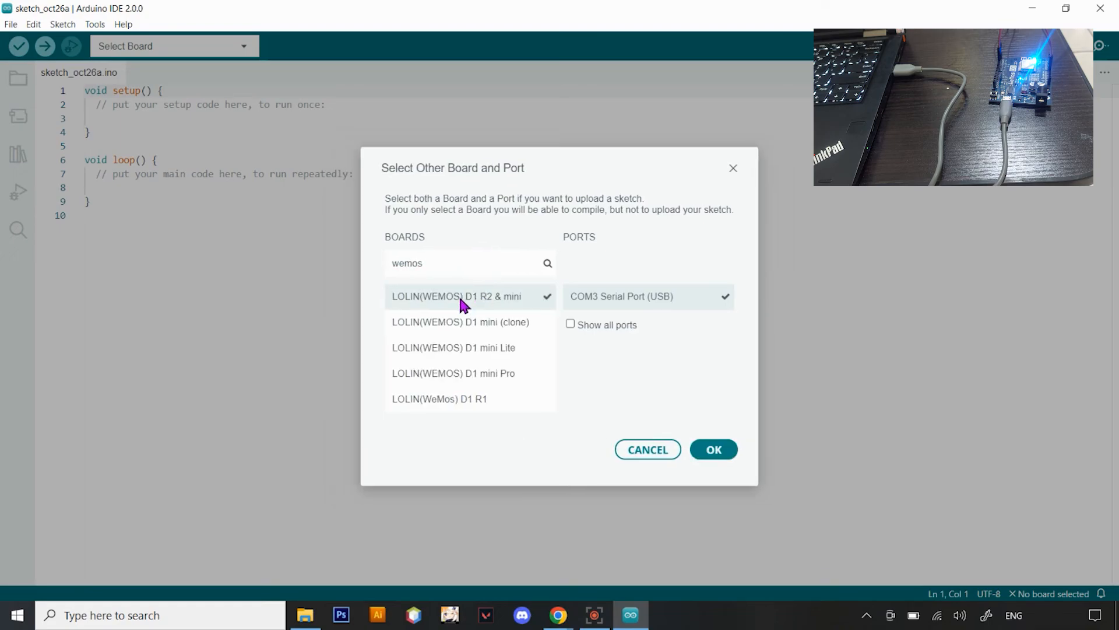
{"action": "left_click", "coordinate": [718, 451]}
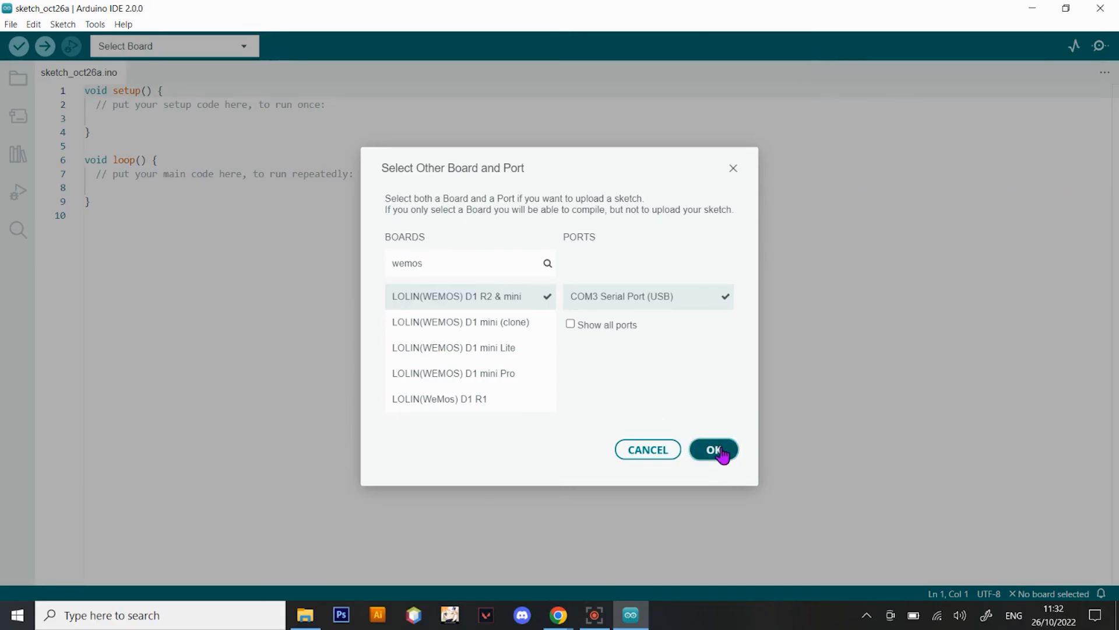